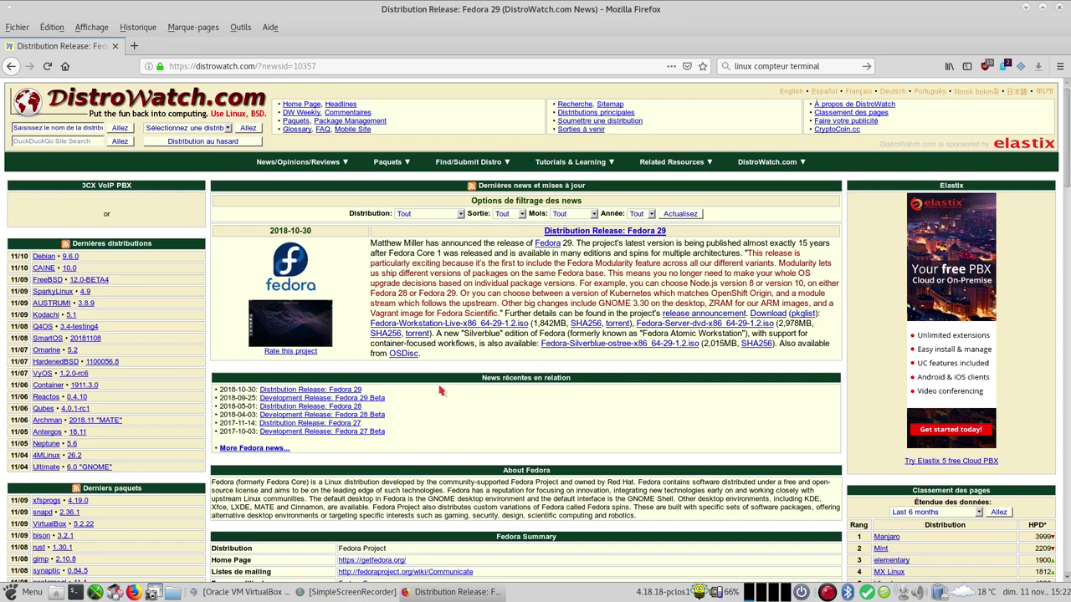
# Switch to the VirtualBox manager and start the virtual machine "Clone de Clone de FEDORA 29 MATE dnf-cli"
pyautogui.click(1026, 9)
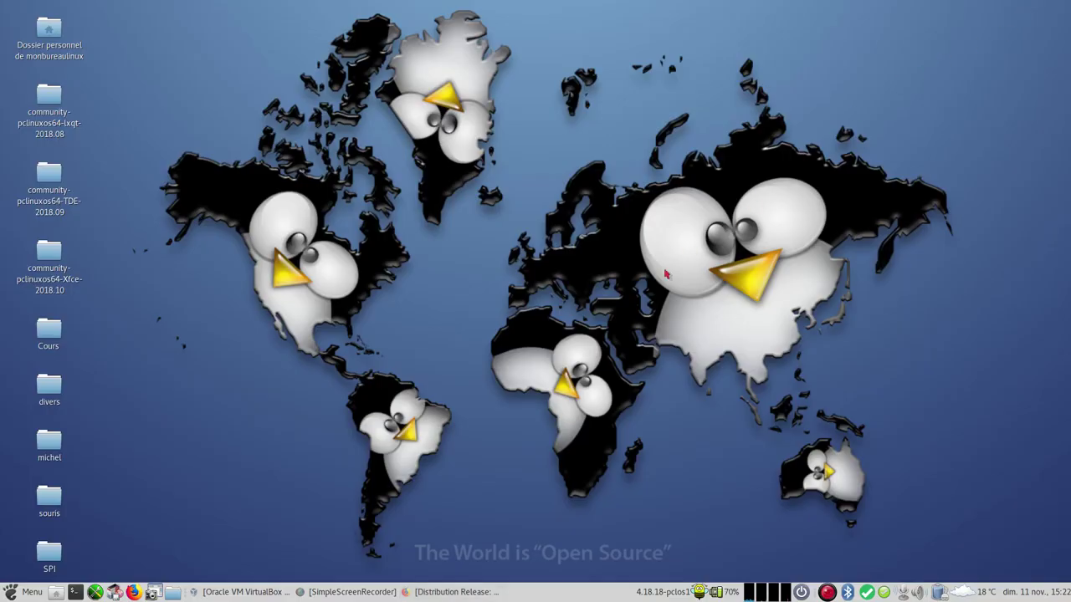
pyautogui.click(247, 591)
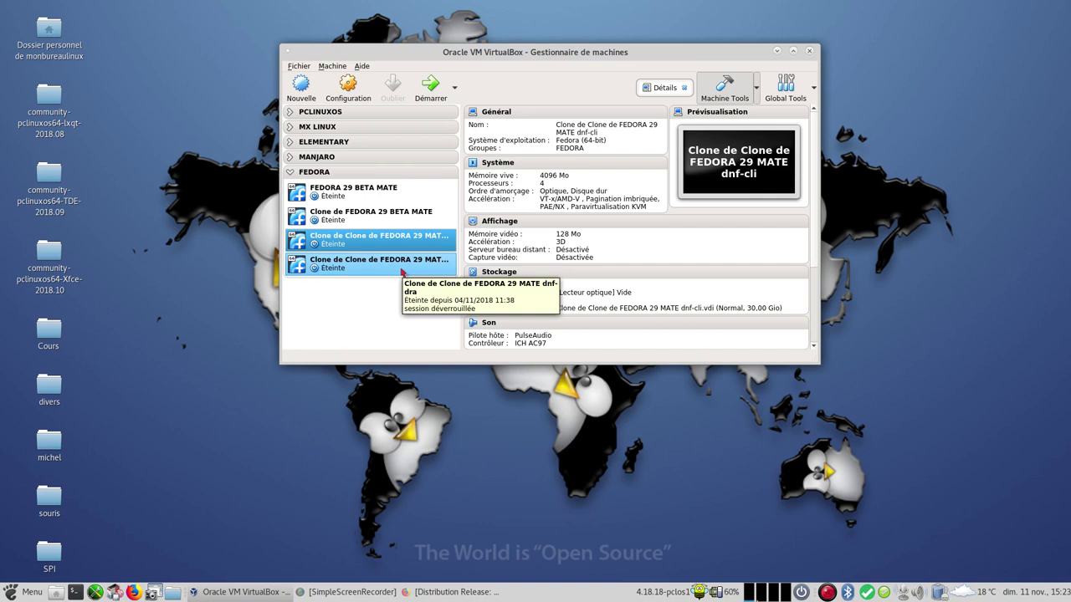
pyautogui.click(402, 241)
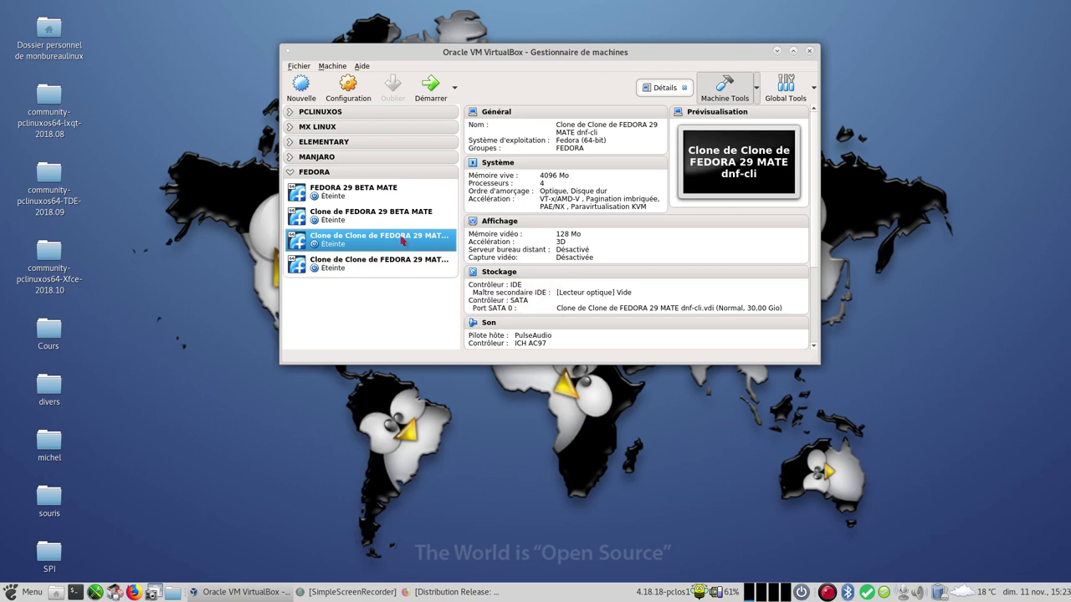
pyautogui.click(430, 91)
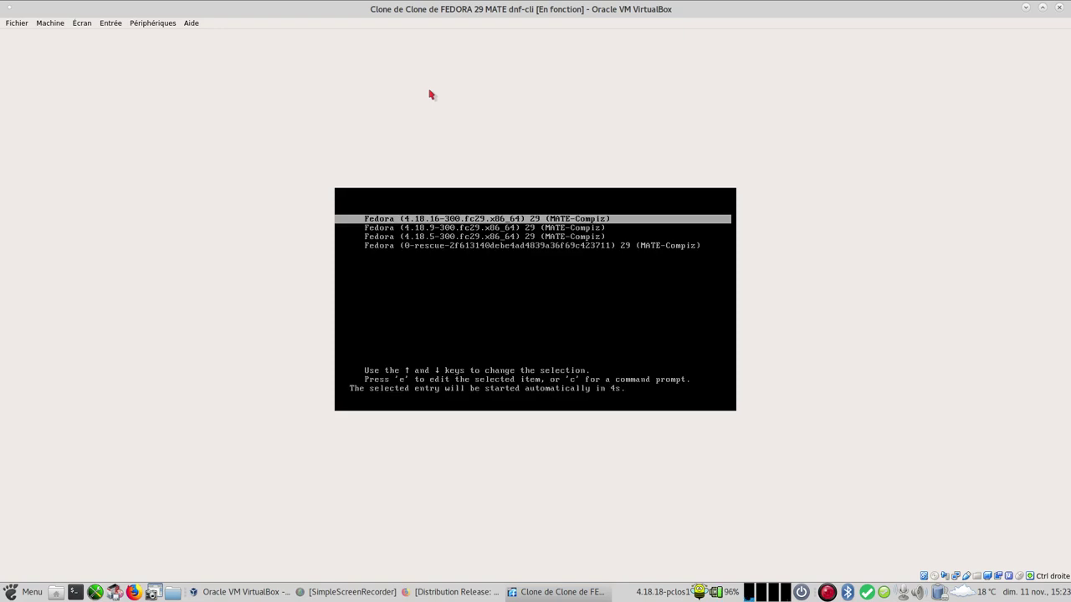
# Boot the virtual machine with the Fedora 4.18.16-300.fc29.x86_64 entry
pyautogui.press('Down')
pyautogui.press('Up')
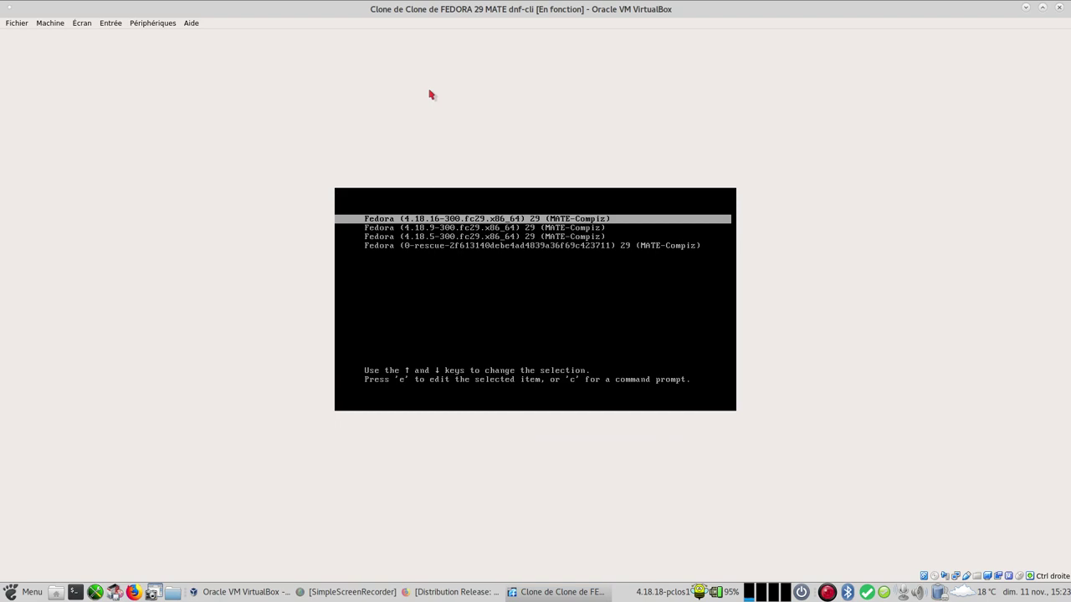
pyautogui.press('Return')
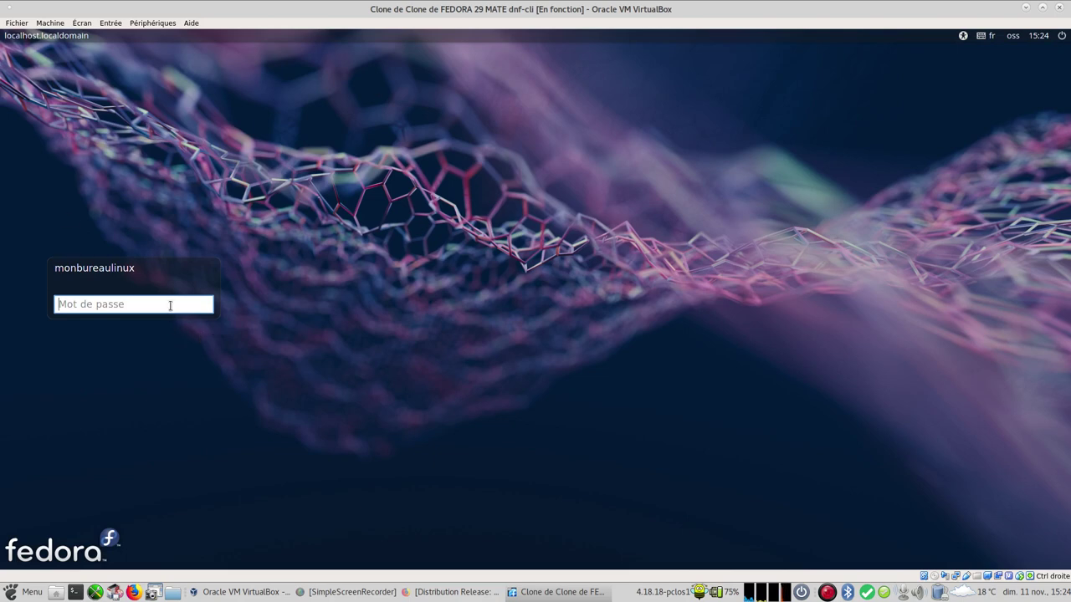
# Log in to the Fedora session with the account password and dismiss the SELinux security alert
pyautogui.write('****')
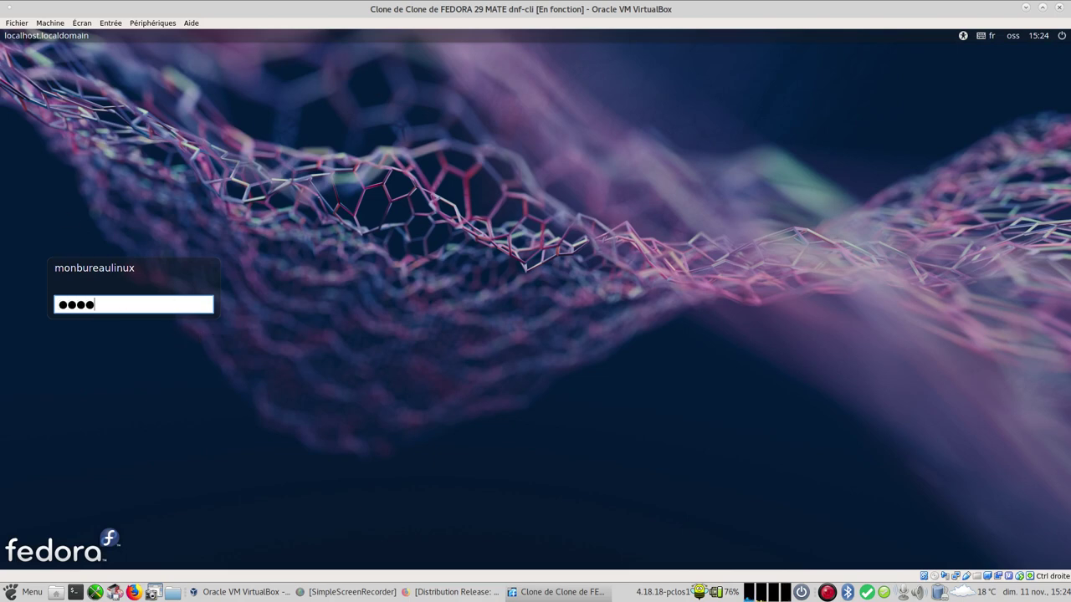
pyautogui.write('****')
pyautogui.press('Return')
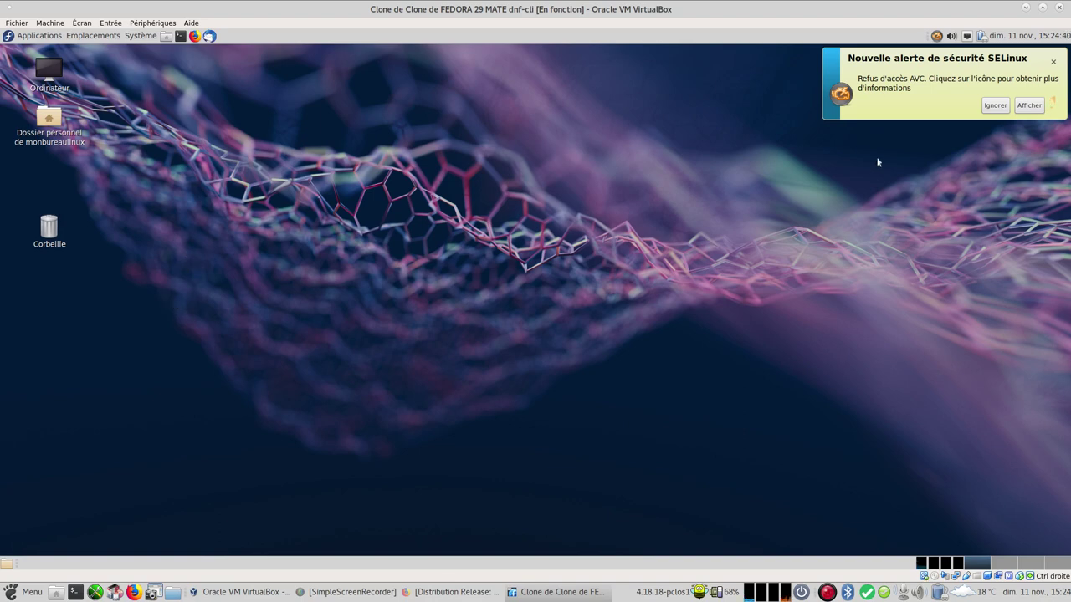
pyautogui.click(1053, 63)
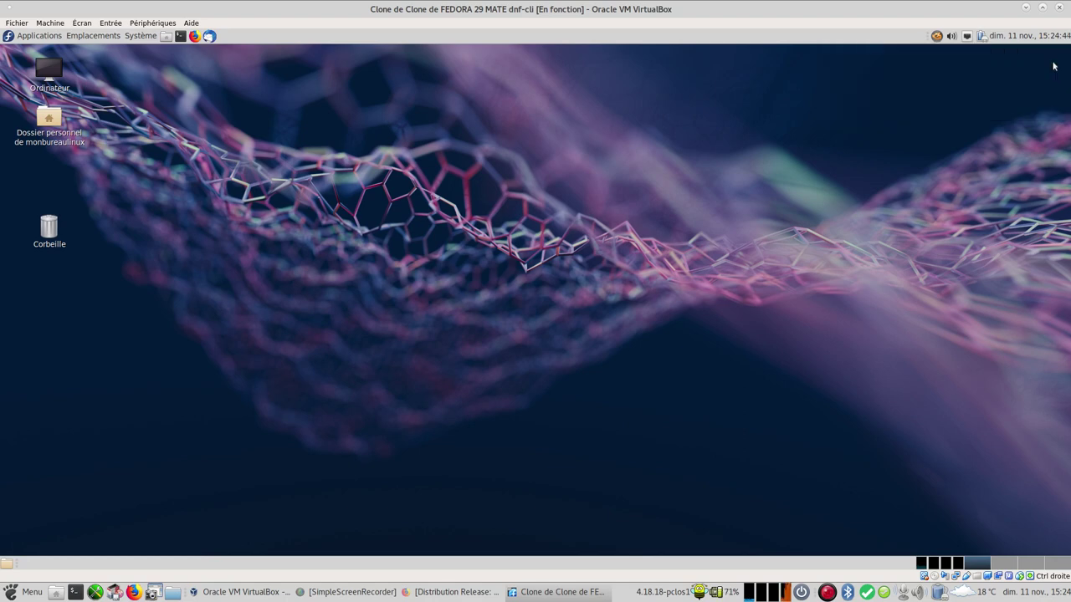
# Open a terminal and become root with su, entering the root password
pyautogui.click(180, 36)
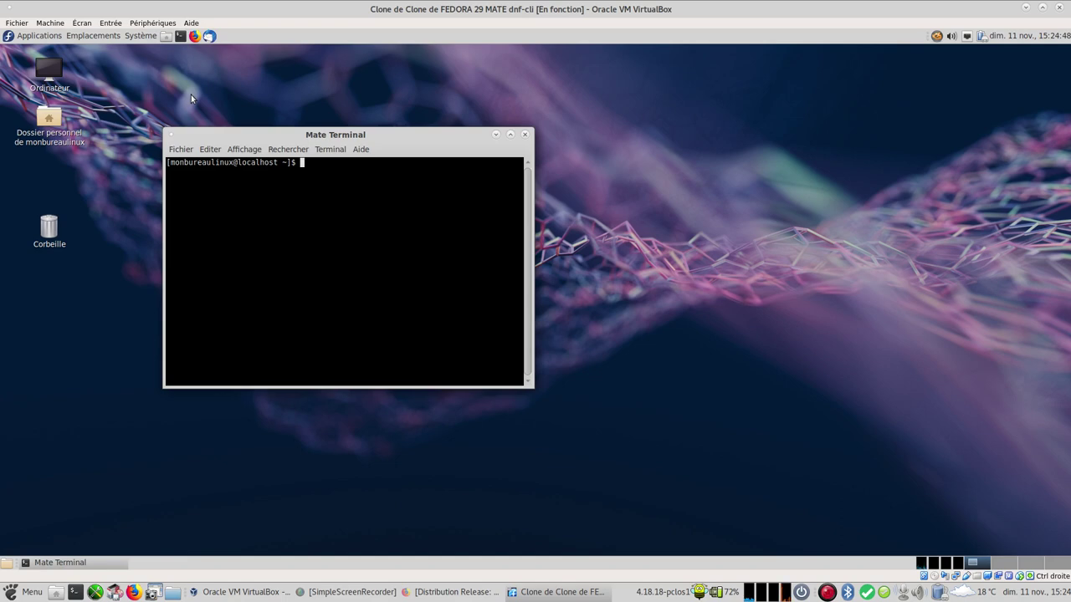
pyautogui.write('su')
pyautogui.press('Return')
pyautogui.press('Return')
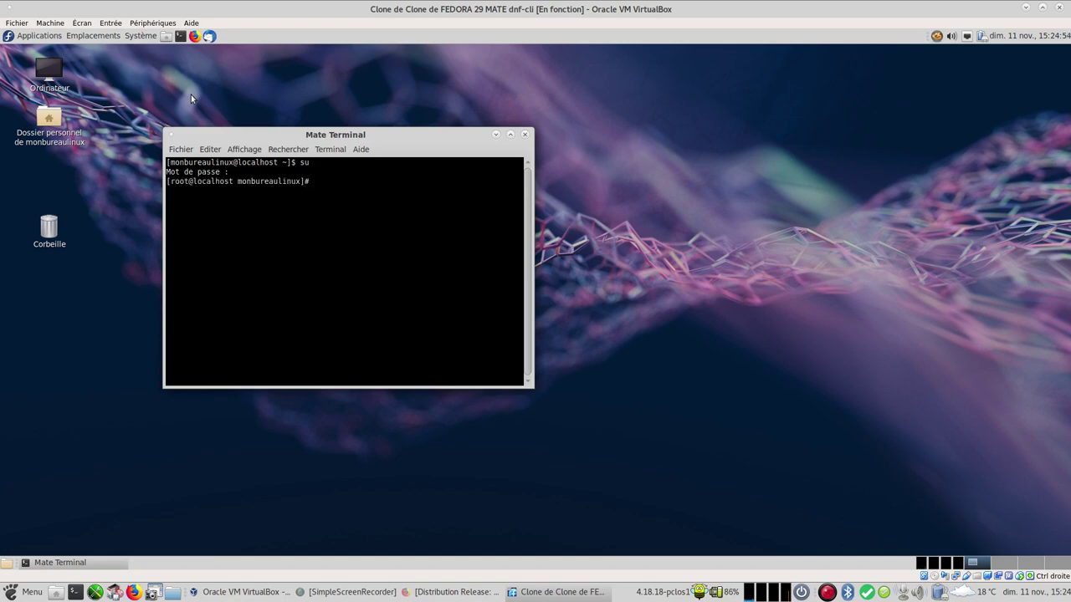
# List the package transaction history with dnf history, and clear the terminal after reading it
pyautogui.write('dnf history')
pyautogui.press('Return')
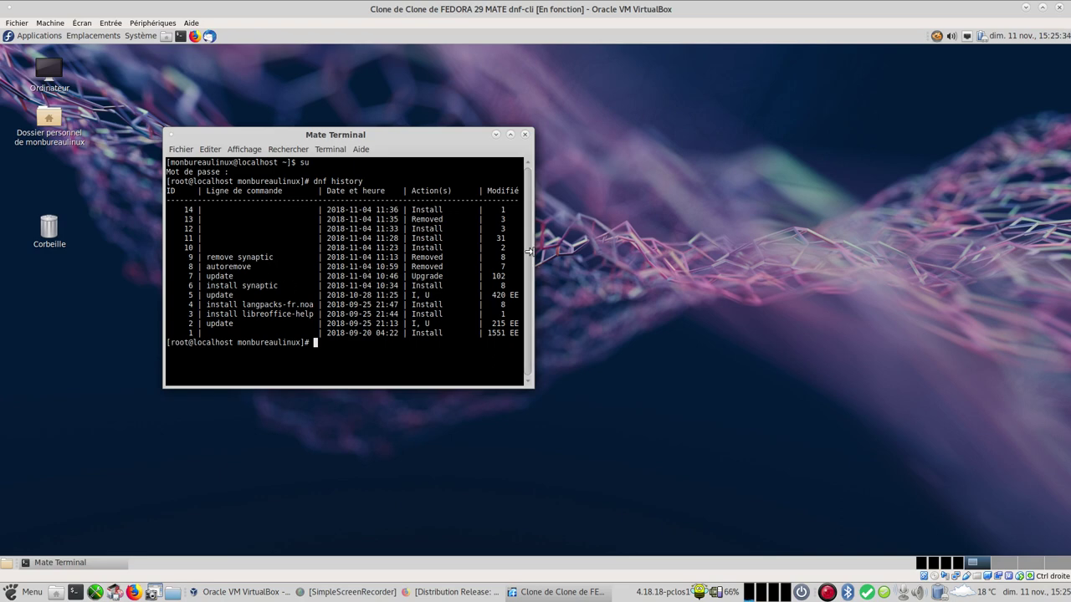
pyautogui.write('clear')
pyautogui.press('Return')
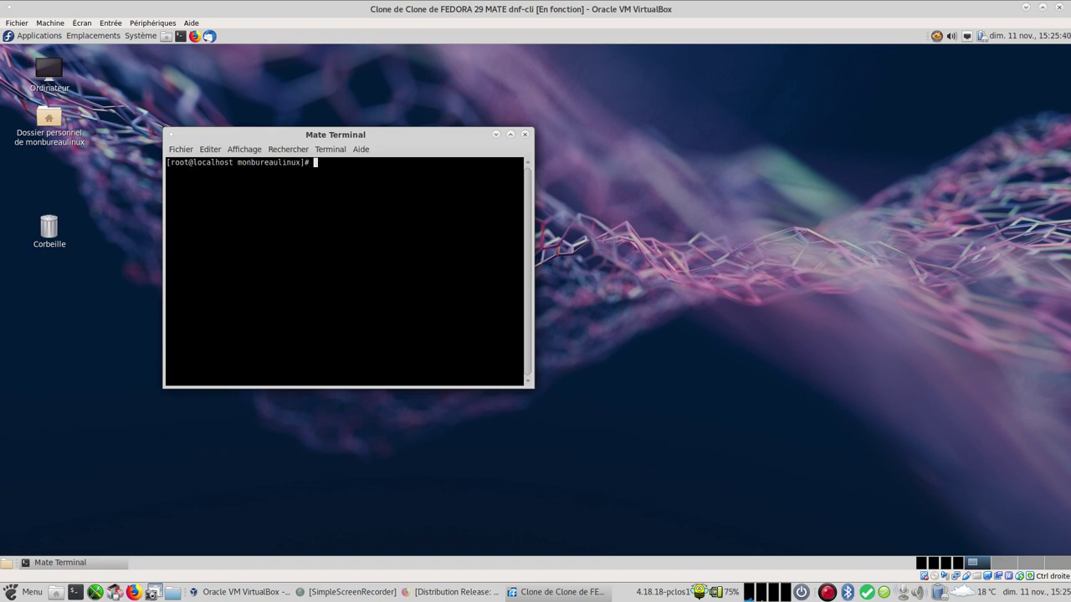
# Check for available package updates with dnf check-update, running the command twice
pyautogui.write('dnf check')
pyautogui.write('-update')
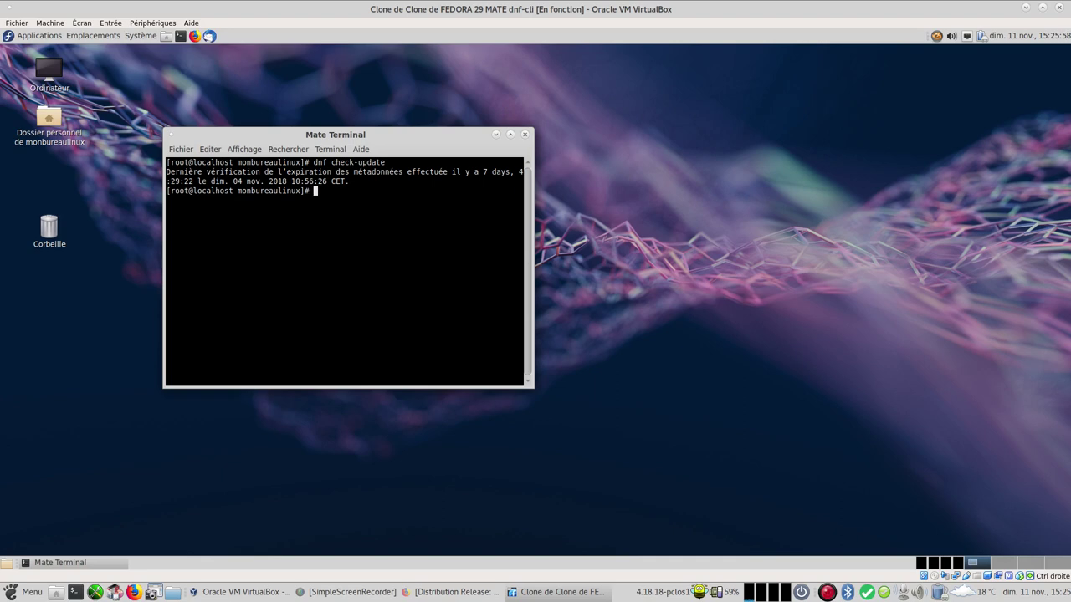
pyautogui.press('Up')
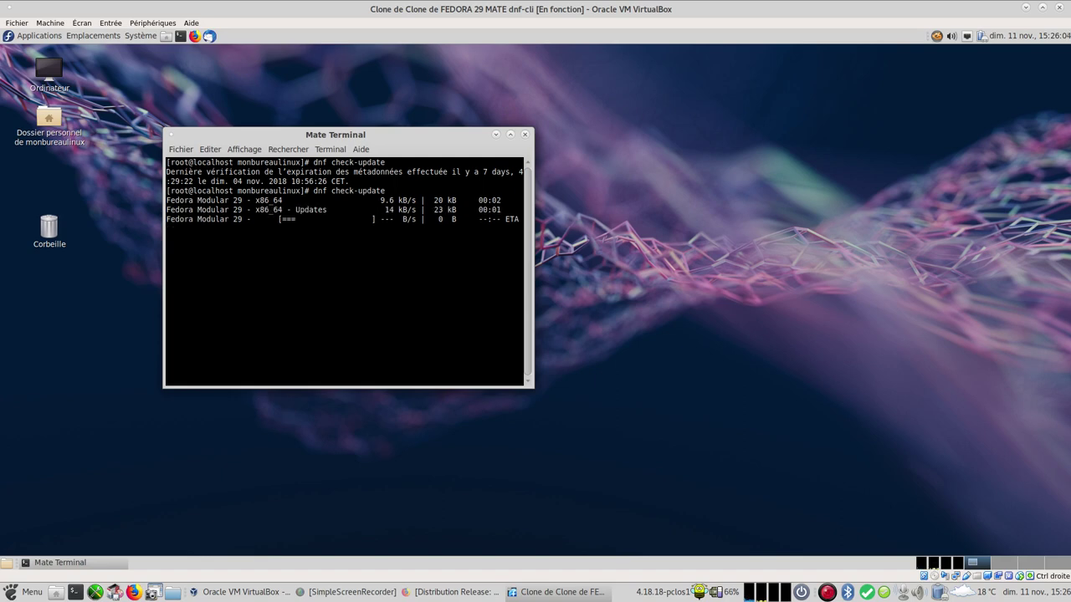
# Maximize the terminal window and enlarge its text by two zoom levels
pyautogui.click(511, 135)
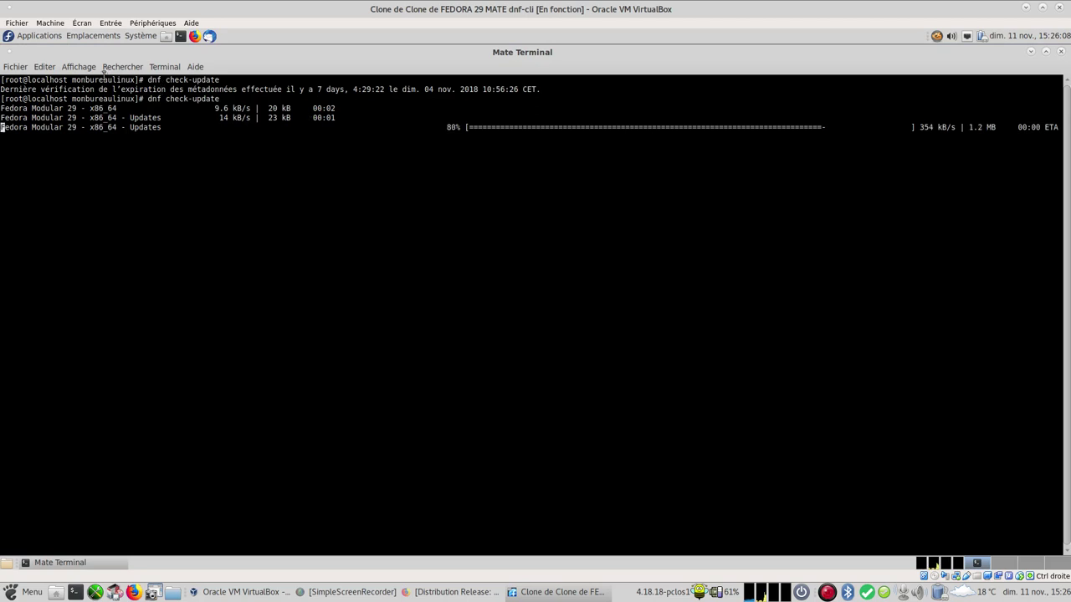
pyautogui.click(76, 66)
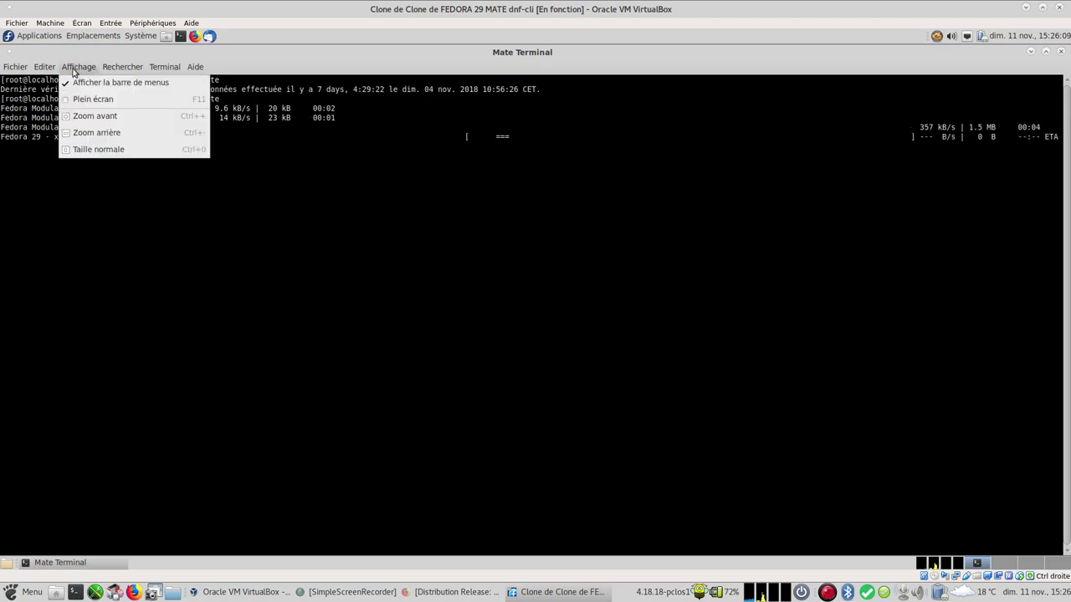
pyautogui.click(132, 118)
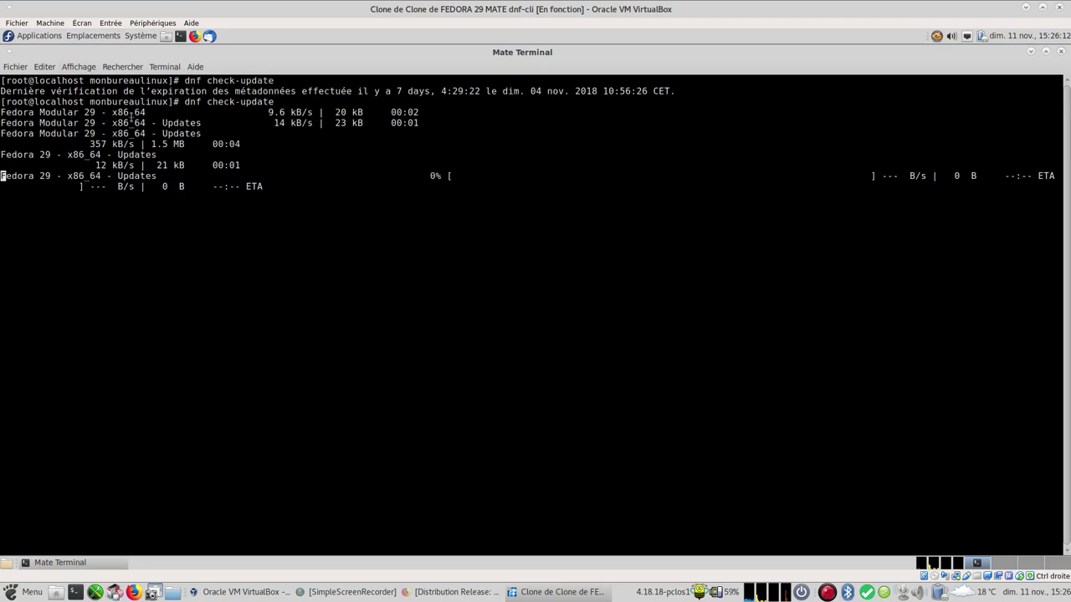
pyautogui.click(81, 67)
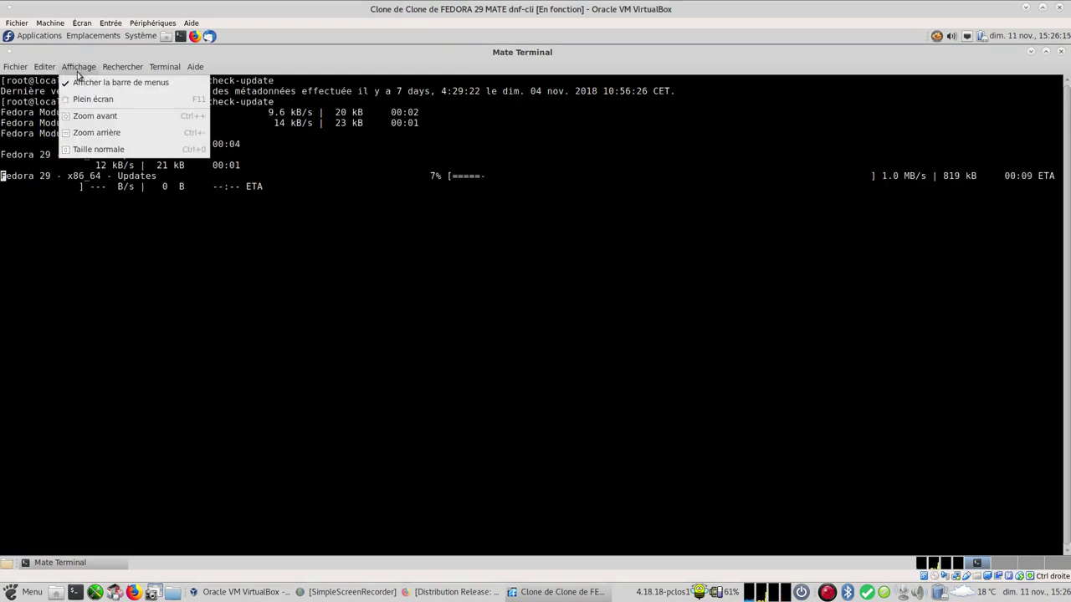
pyautogui.click(109, 118)
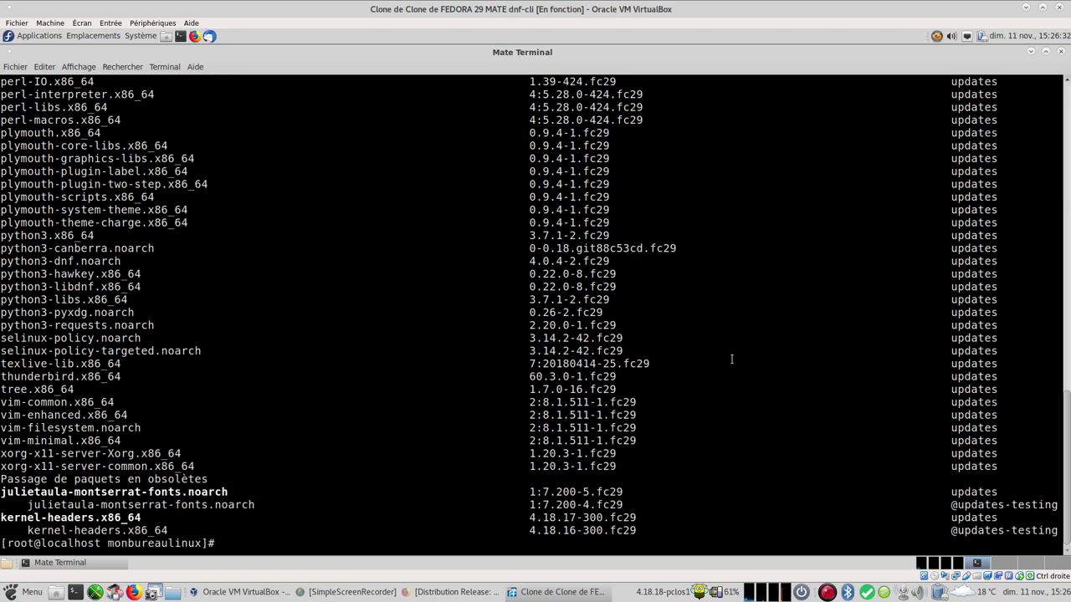
# Review the list of available updates, run dnf update and accept the transaction with o
pyautogui.scroll(10, 669, 330)
pyautogui.scroll(12, 582, 311)
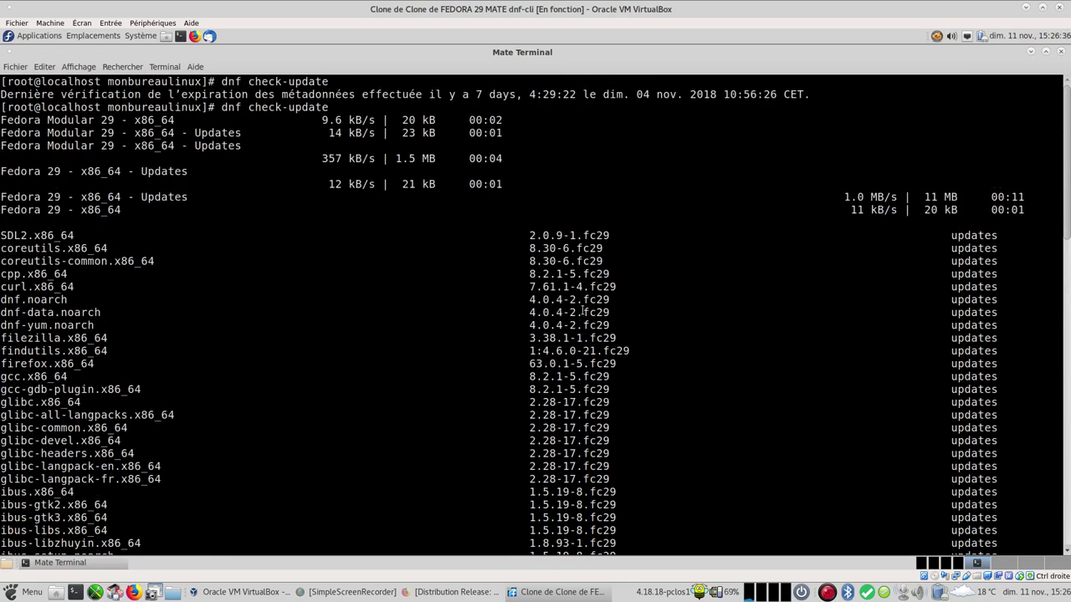
pyautogui.scroll(-20, 582, 311)
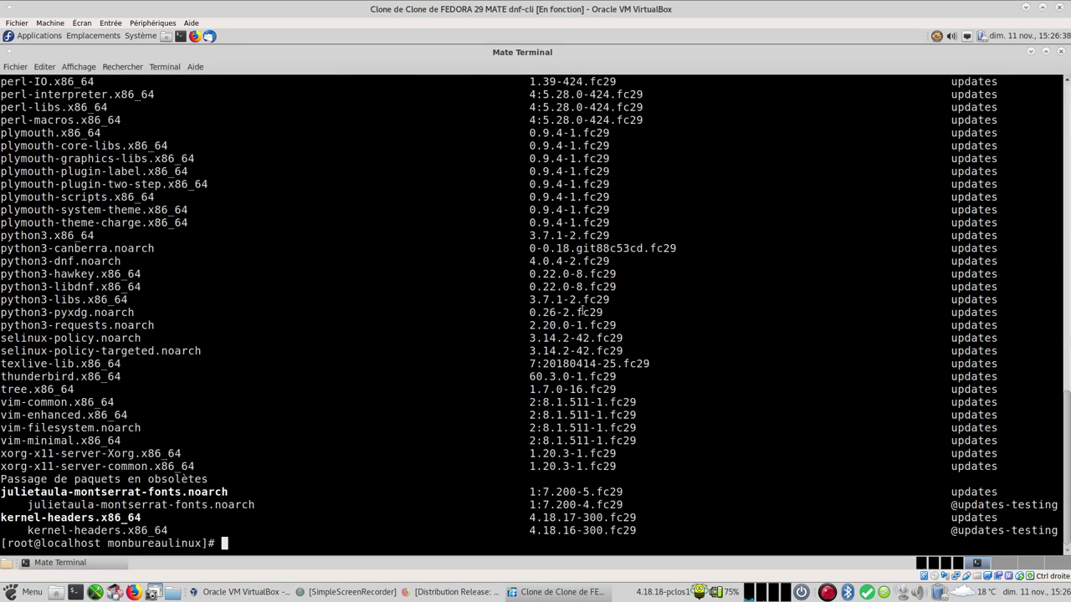
pyautogui.press('Up')
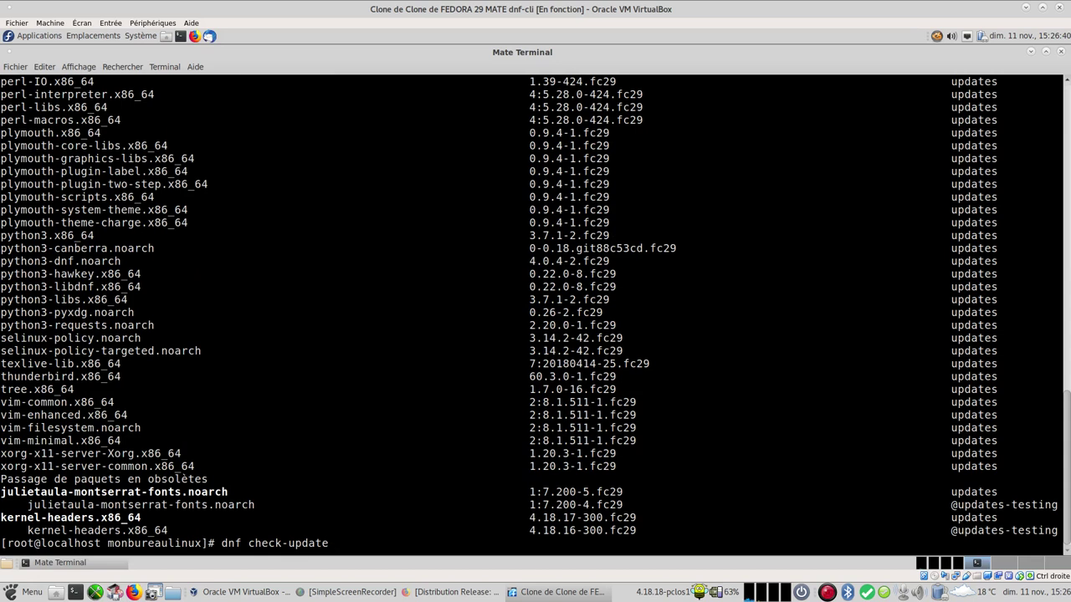
pyautogui.press('Left')
pyautogui.press('Left')
pyautogui.press('Left')
pyautogui.press('Left')
pyautogui.press('Left')
pyautogui.press('Left')
pyautogui.press('Left')
pyautogui.press('Left')
pyautogui.press('Left')
pyautogui.press('Left')
pyautogui.press('Left')
pyautogui.press('Left')
pyautogui.press('Delete')
pyautogui.press('Delete')
pyautogui.press('Delete')
pyautogui.press('Delete')
pyautogui.press('Delete')
pyautogui.press('Delete')
pyautogui.press('Return')
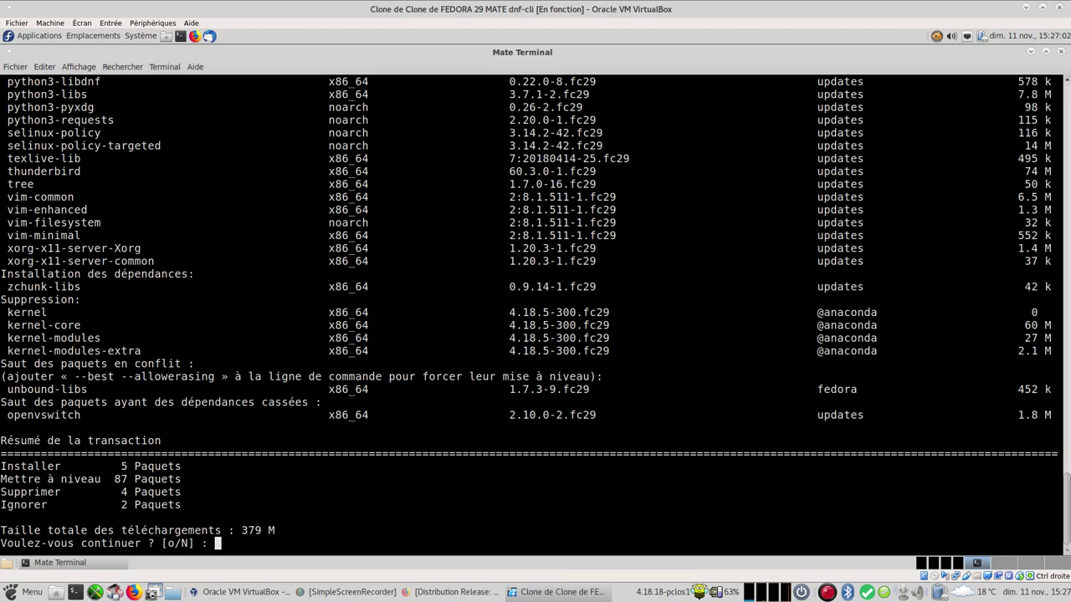
pyautogui.write('o')
pyautogui.press('Return')
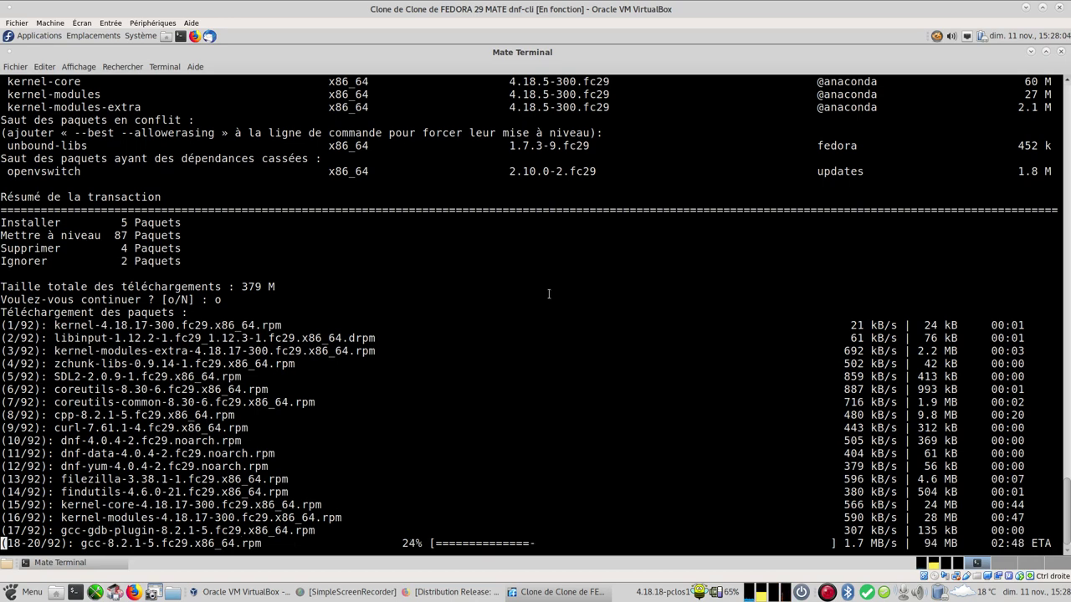
# Examine the dependency, removal and skipped-package sections of the dnf update transaction
pyautogui.scroll(10, 549, 293)
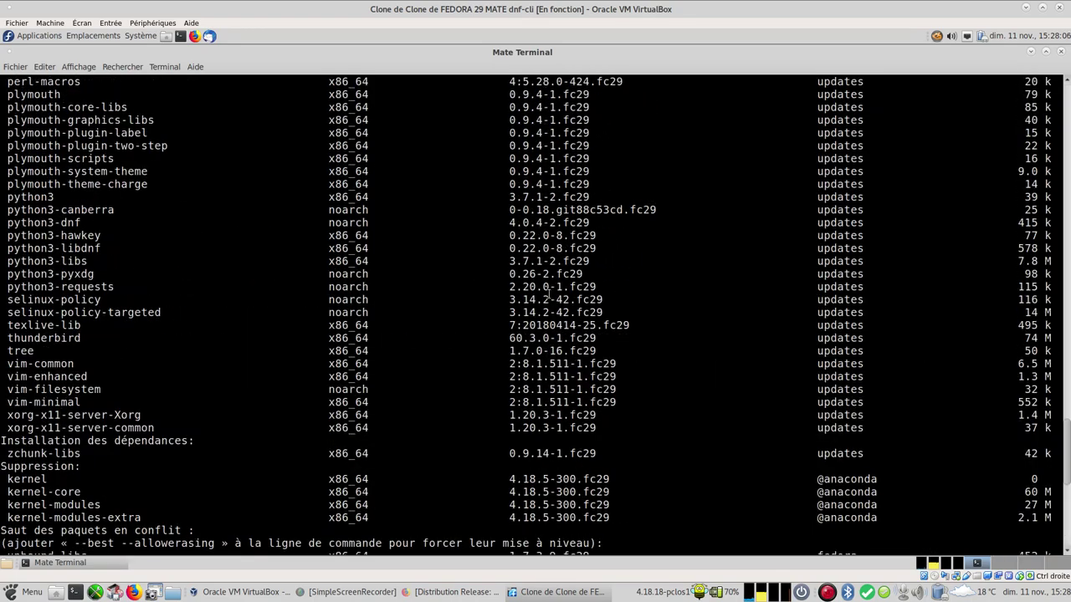
pyautogui.scroll(5, 549, 294)
pyautogui.scroll(-3, 549, 294)
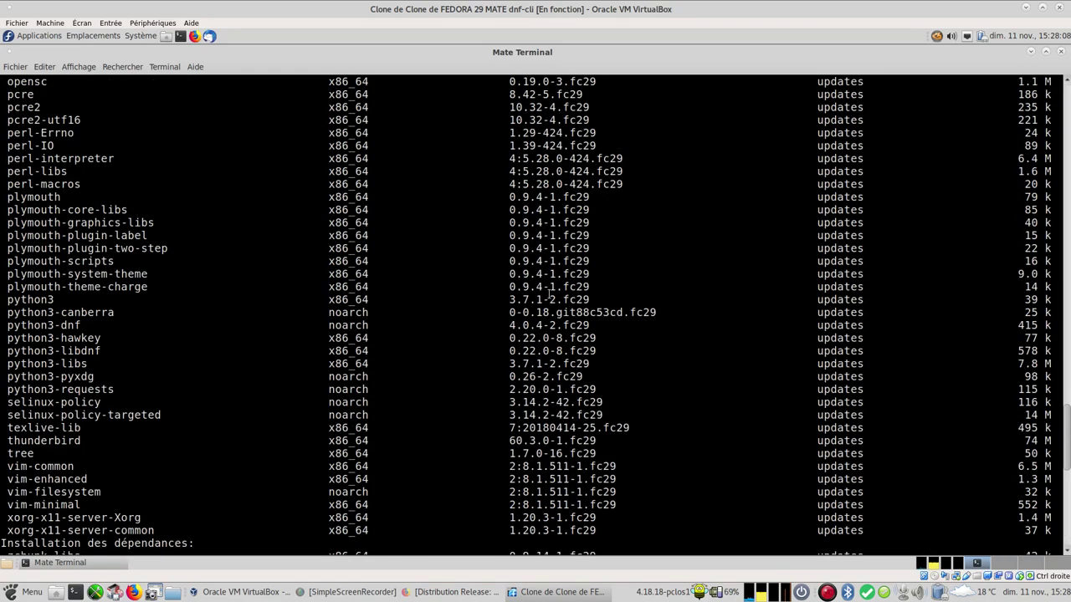
pyautogui.scroll(-3, 549, 293)
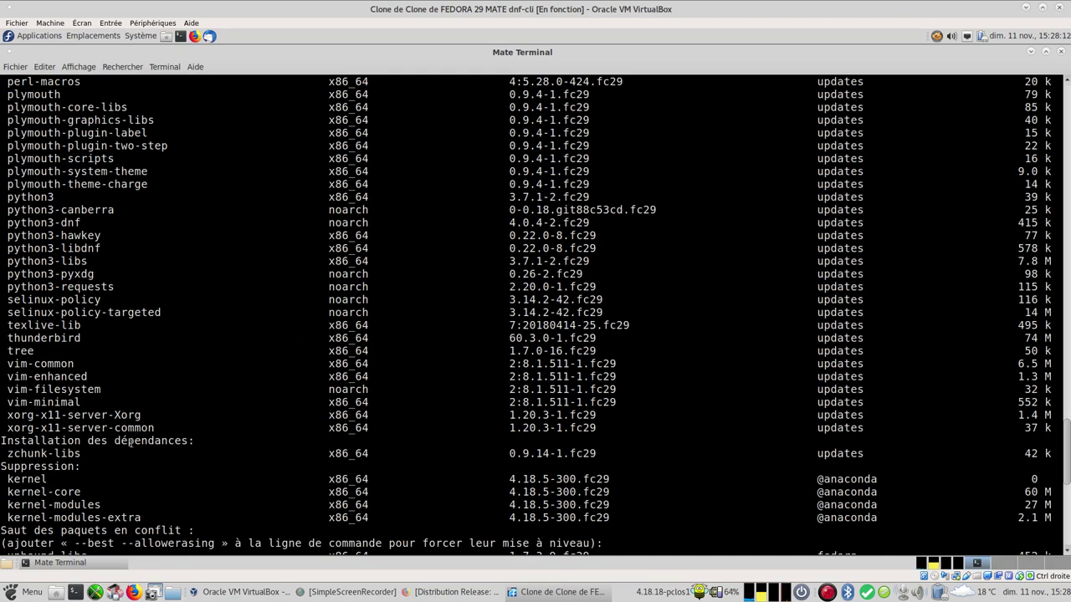
pyautogui.scroll(-2, 131, 444)
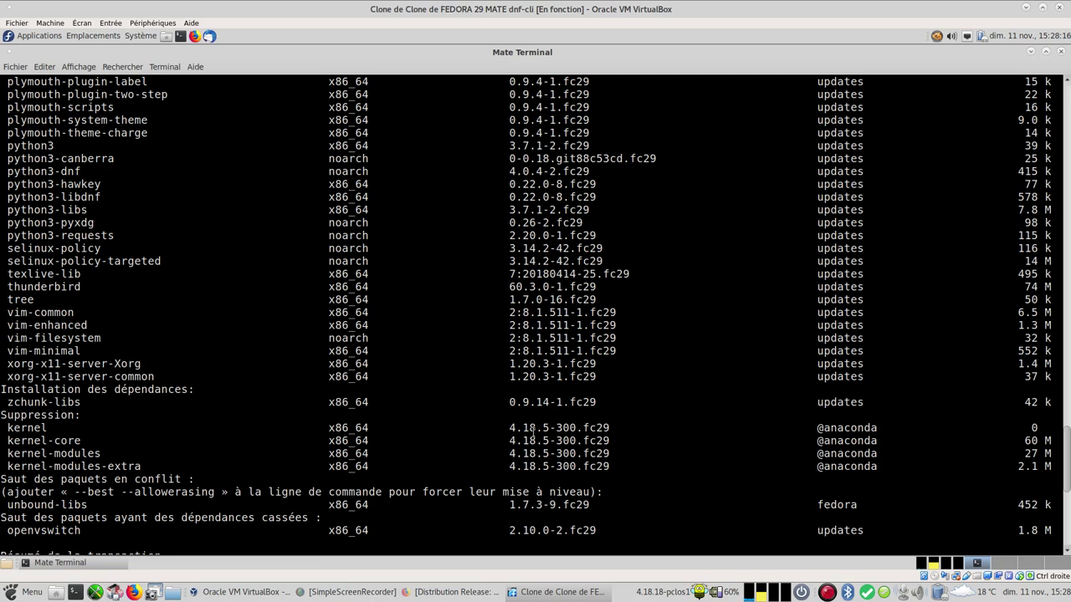
# Check the running kernel version in the system monitor's system information, and close the monitor
pyautogui.click(976, 563)
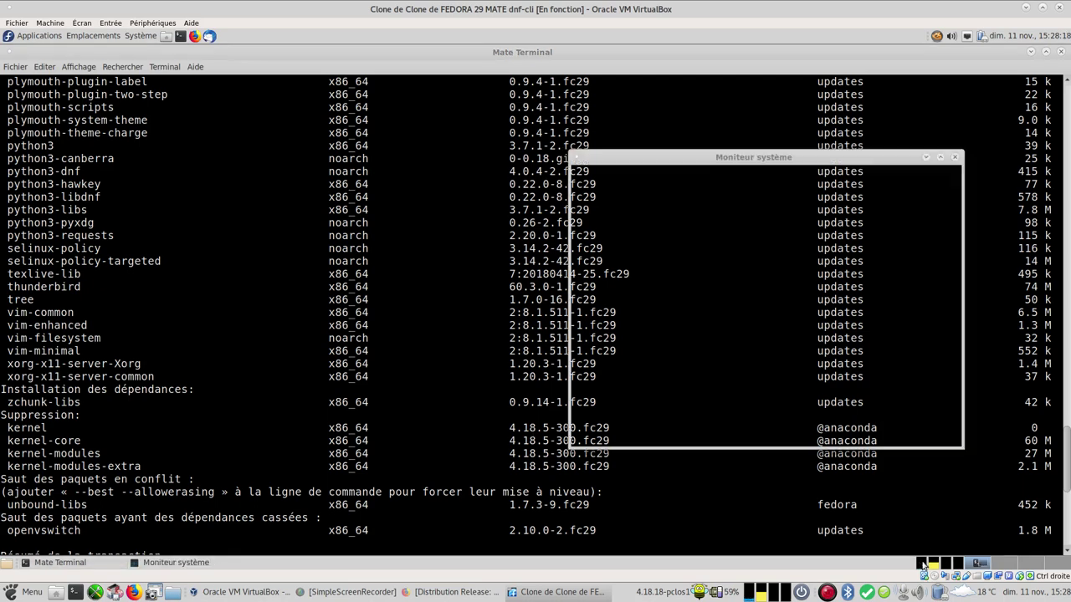
pyautogui.click(599, 195)
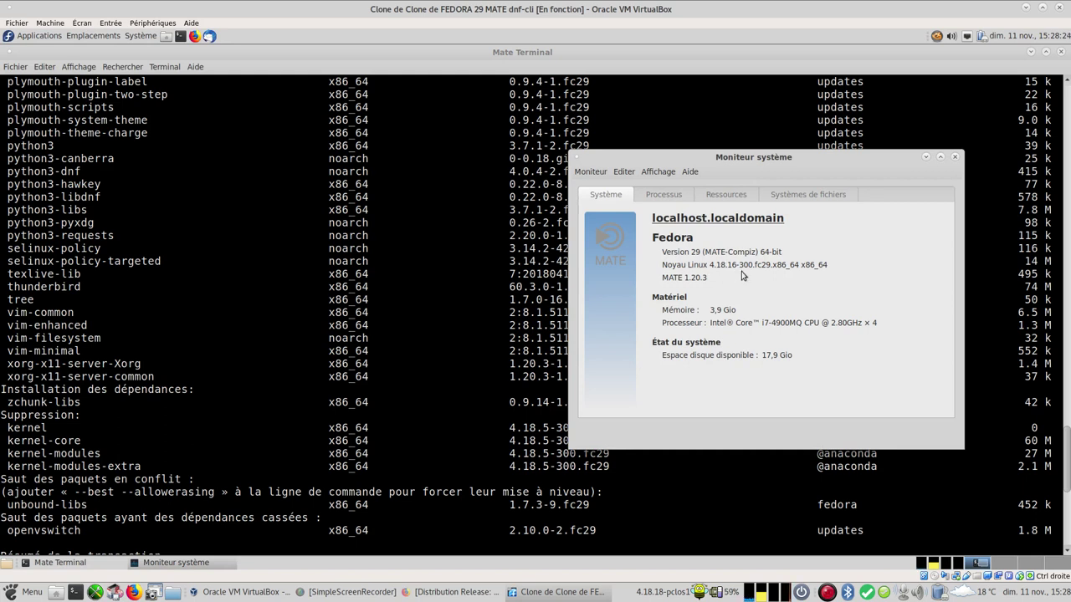
pyautogui.click(954, 157)
# Examine the new kernel packages and the dependency problem listed at the start of the dnf update output
pyautogui.scroll(1, 292, 448)
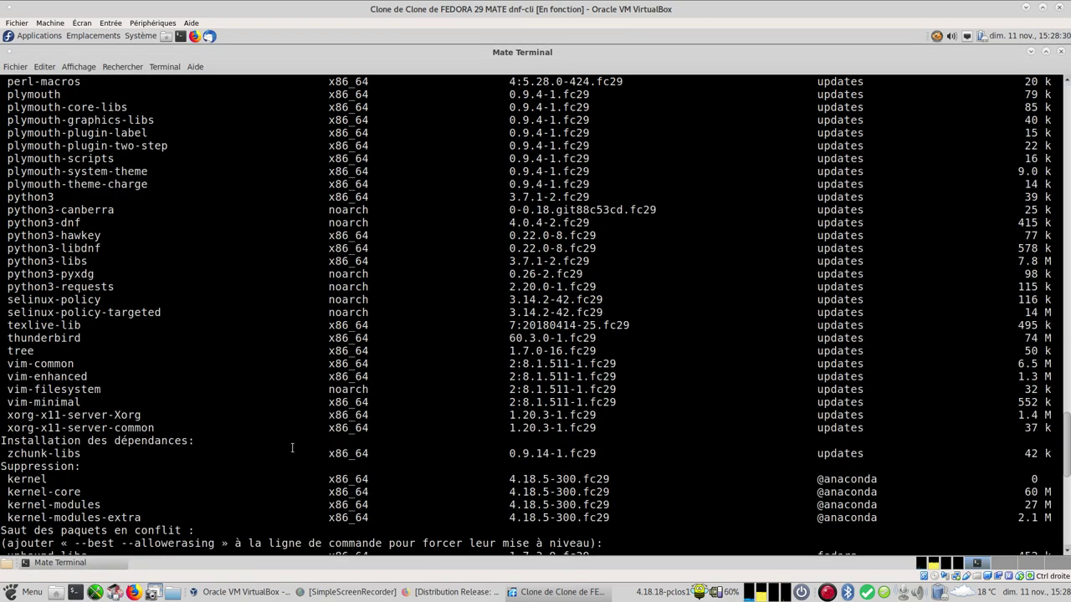
pyautogui.scroll(16, 292, 448)
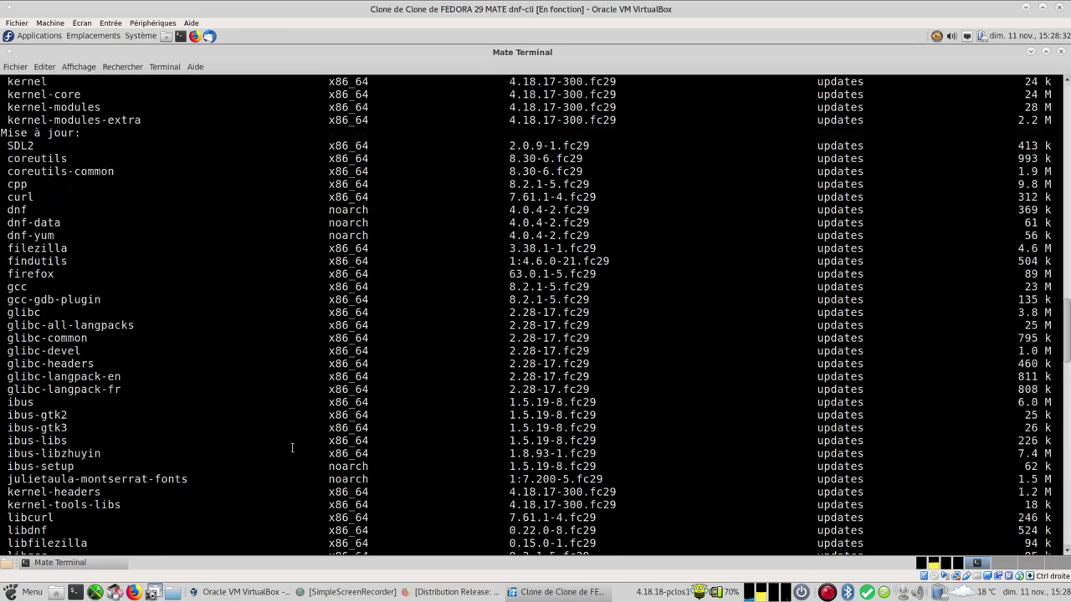
pyautogui.scroll(3, 292, 448)
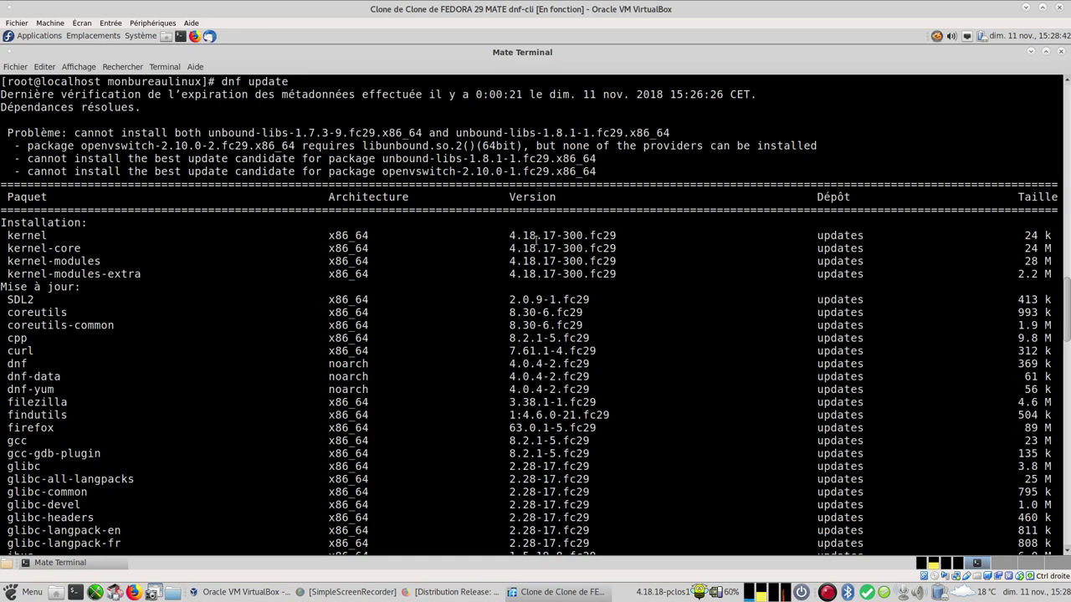
pyautogui.scroll(-10, 552, 286)
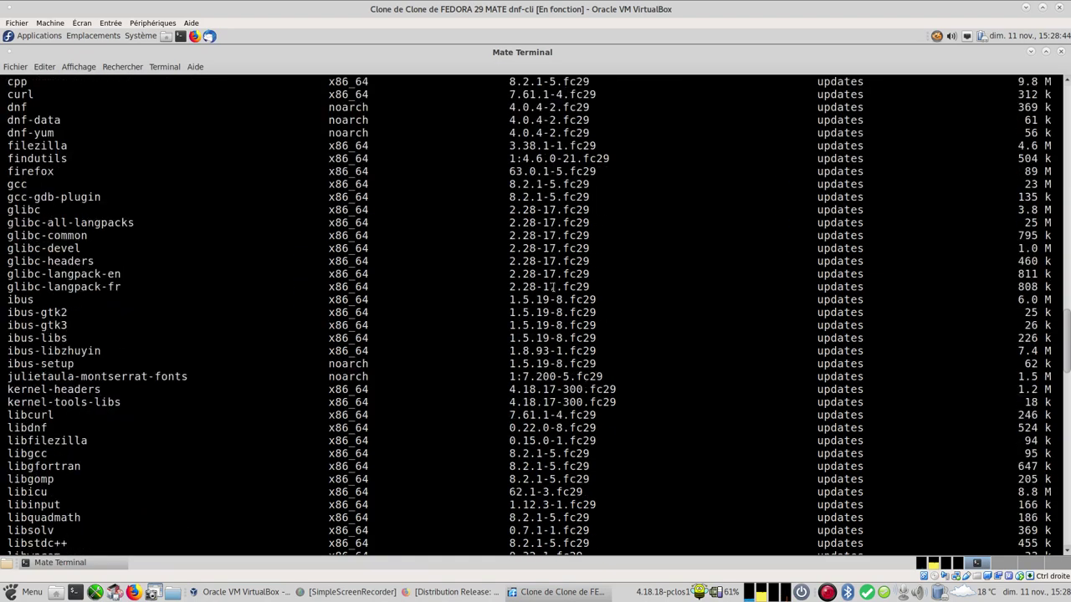
pyautogui.scroll(-5, 553, 287)
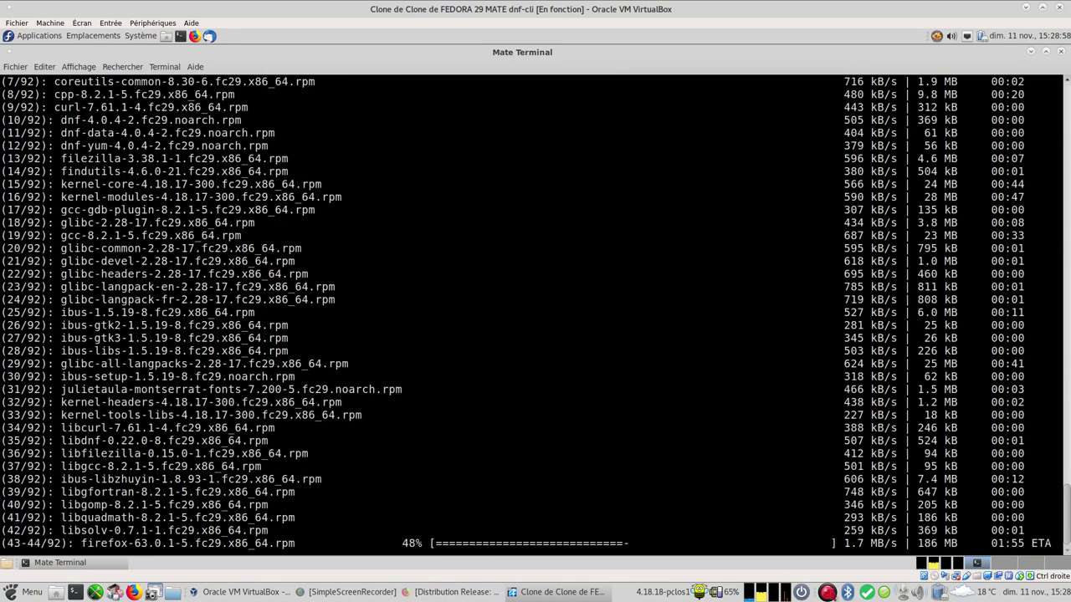
pyautogui.rightClick(827, 591)
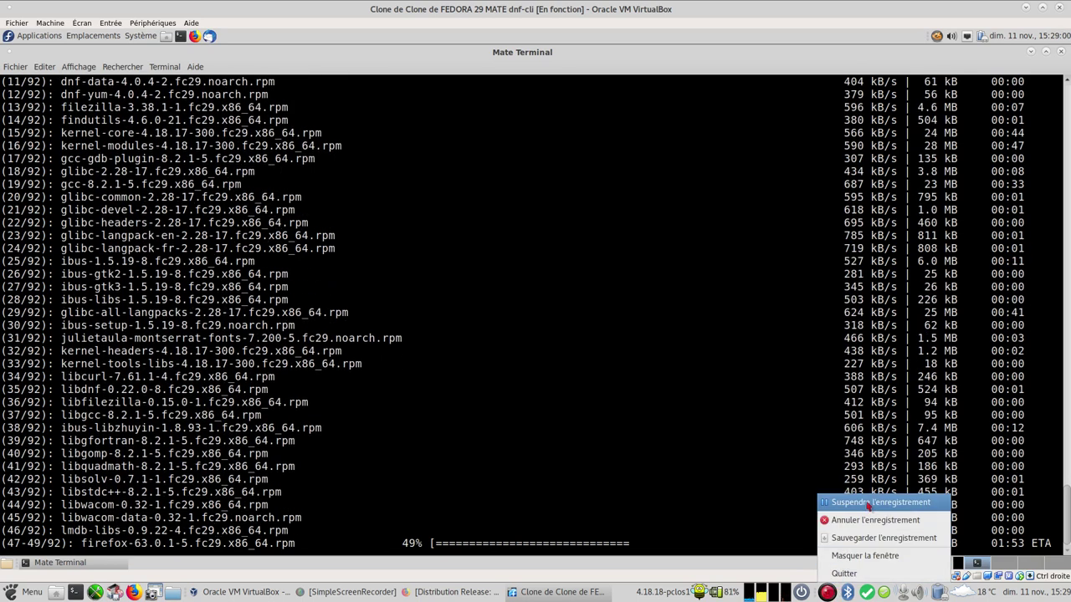
pyautogui.click(870, 502)
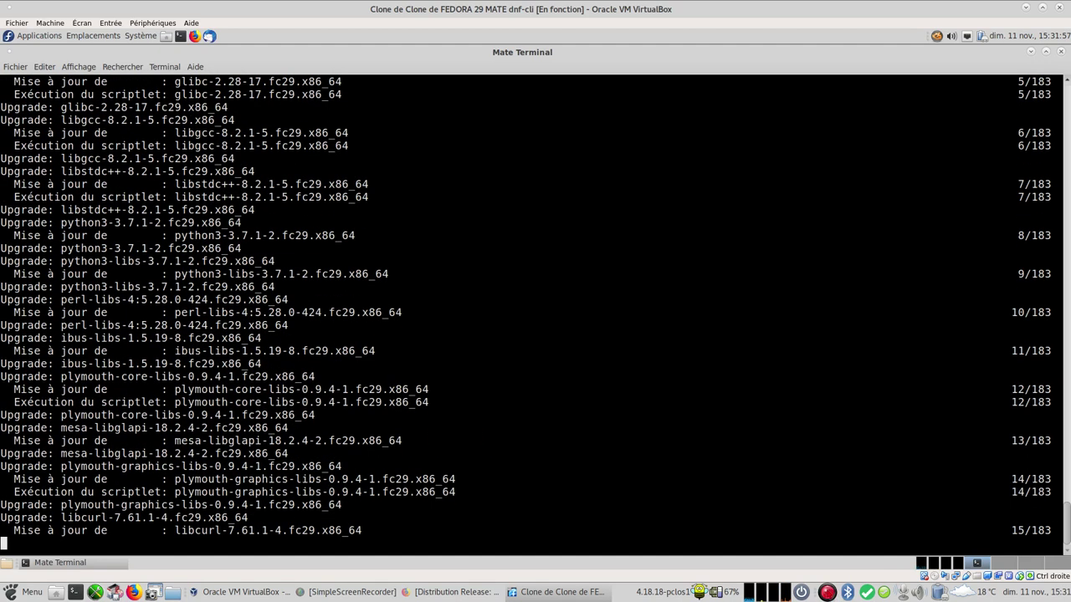
pyautogui.rightClick(827, 591)
pyautogui.click(855, 502)
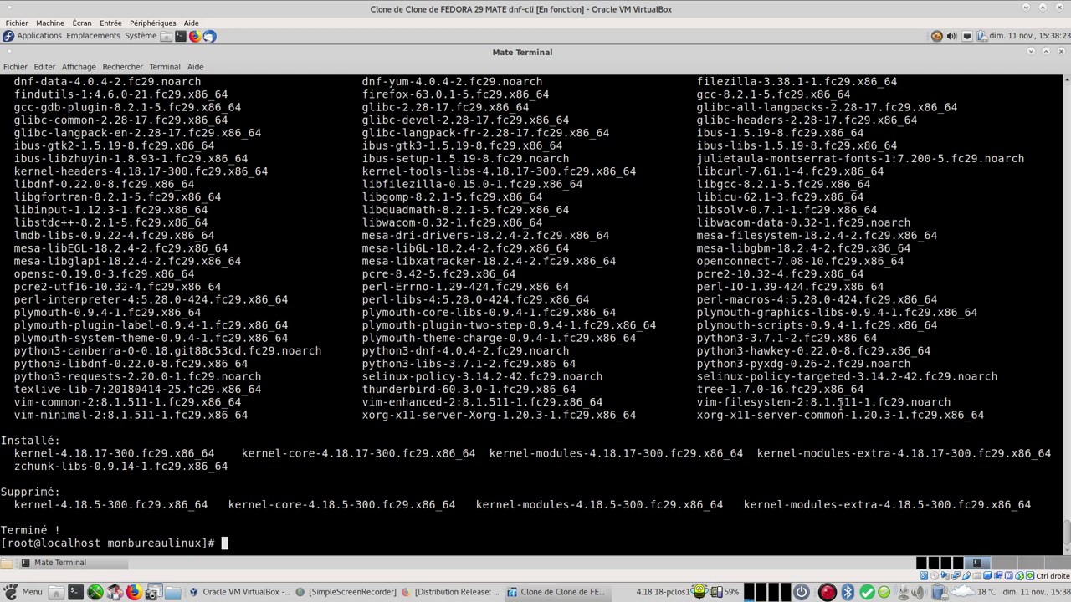
# Reboot the virtual machine into the Fedora 4.18.17-300 kernel entry and log in with the account password
pyautogui.write('reboot')
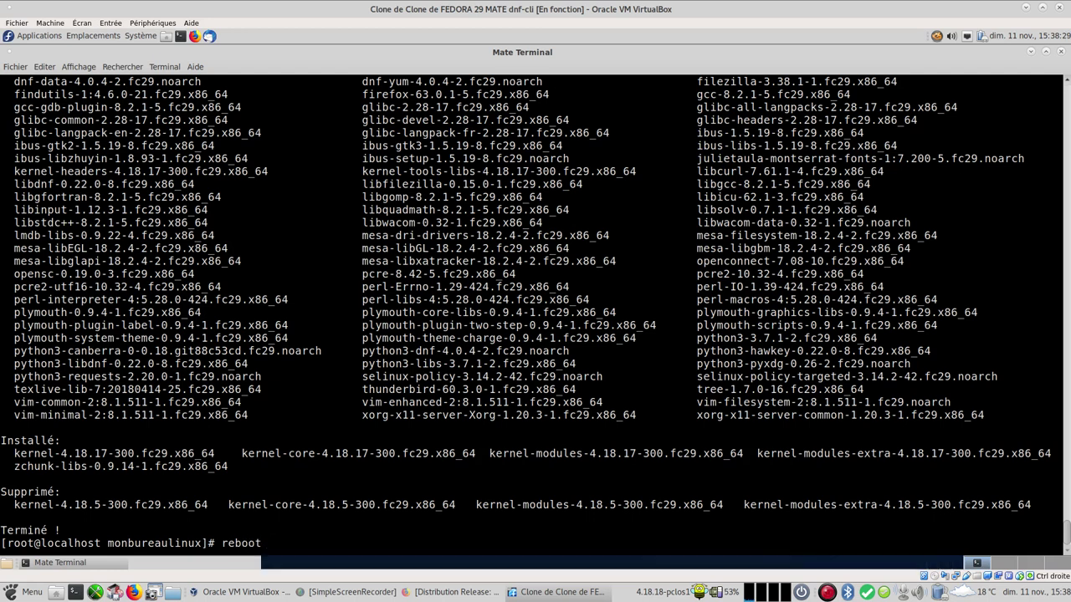
pyautogui.press('Return')
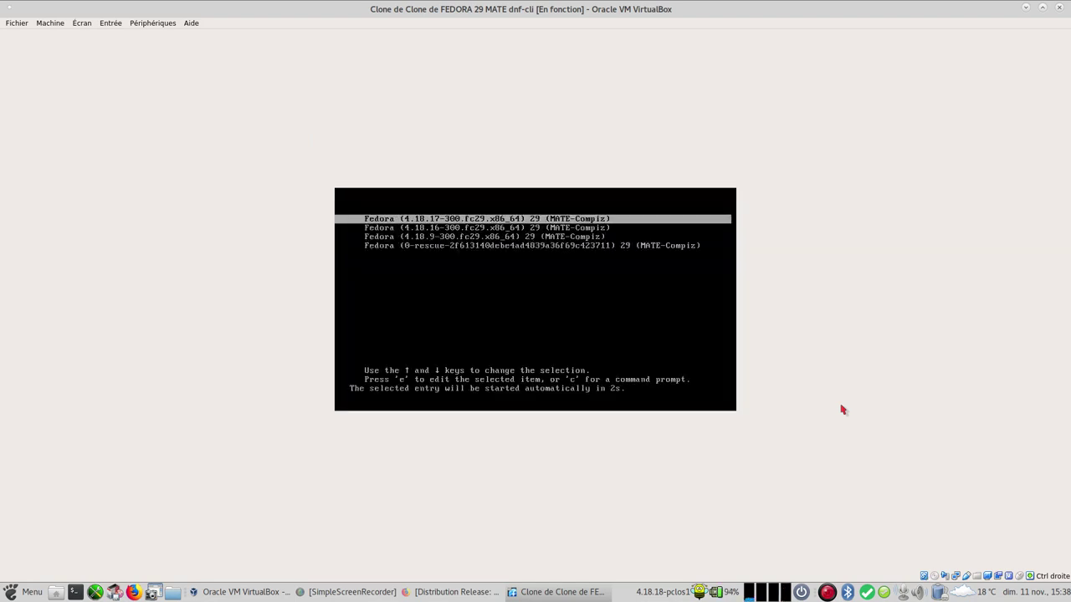
pyautogui.press('Return')
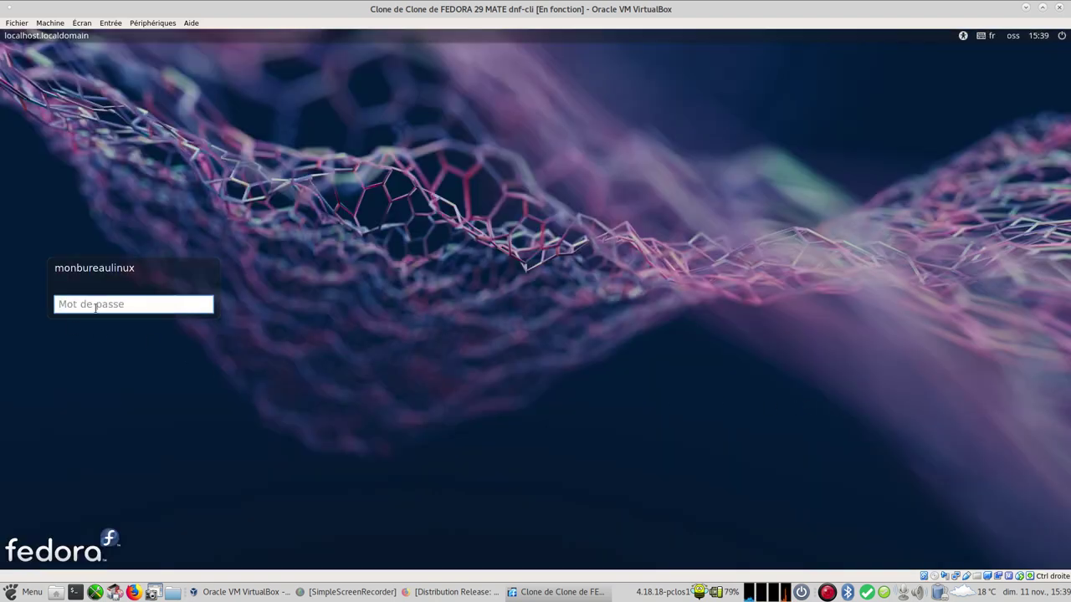
pyautogui.write('********')
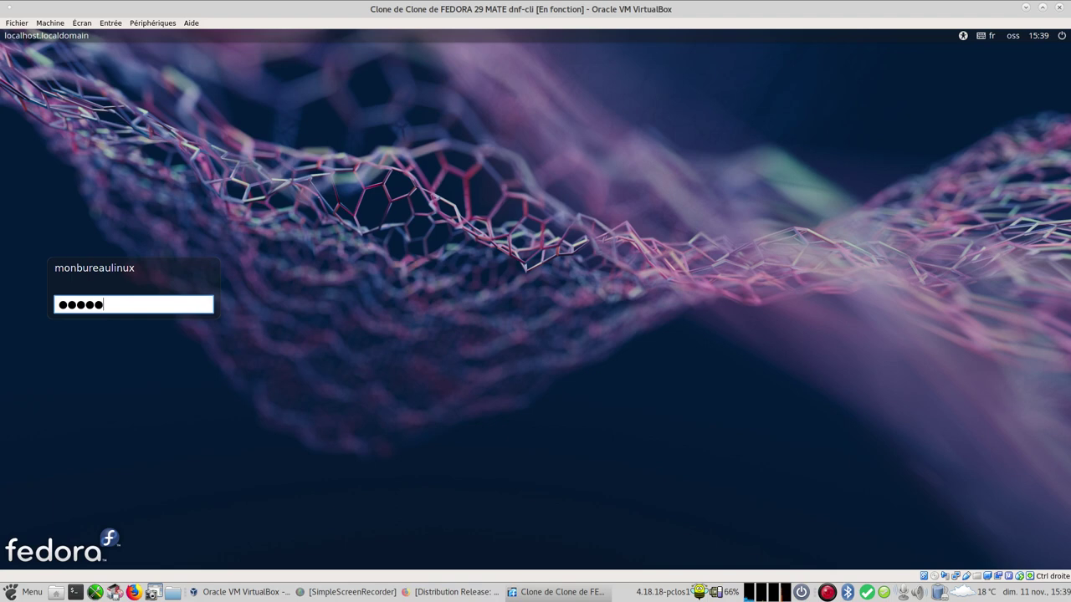
pyautogui.press('Return')
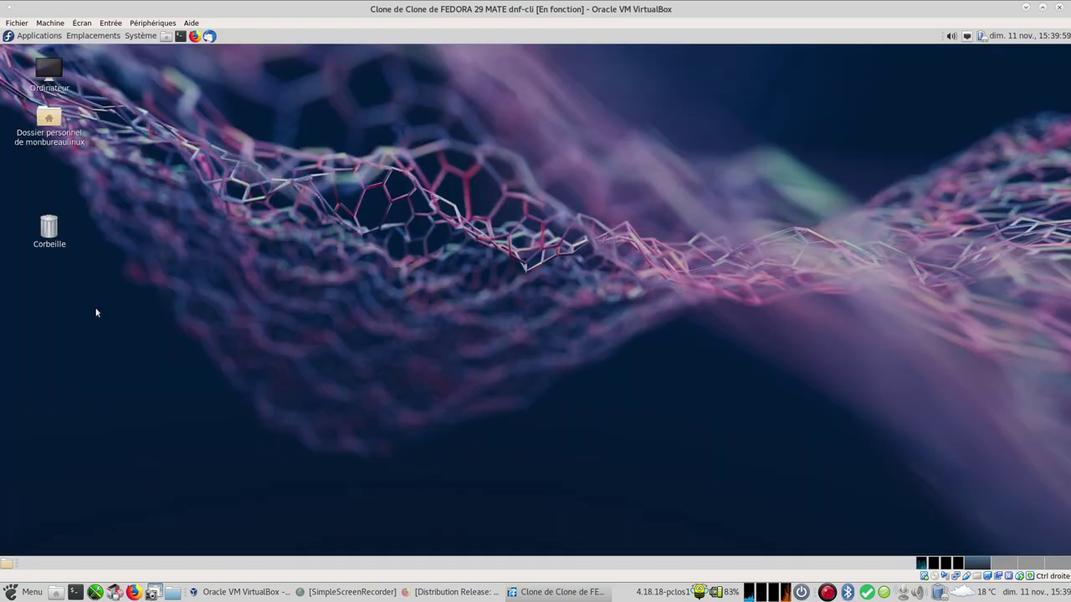
# Check which kernel version is running after the reboot in the system monitor's system information, and close the monitor
pyautogui.click(924, 564)
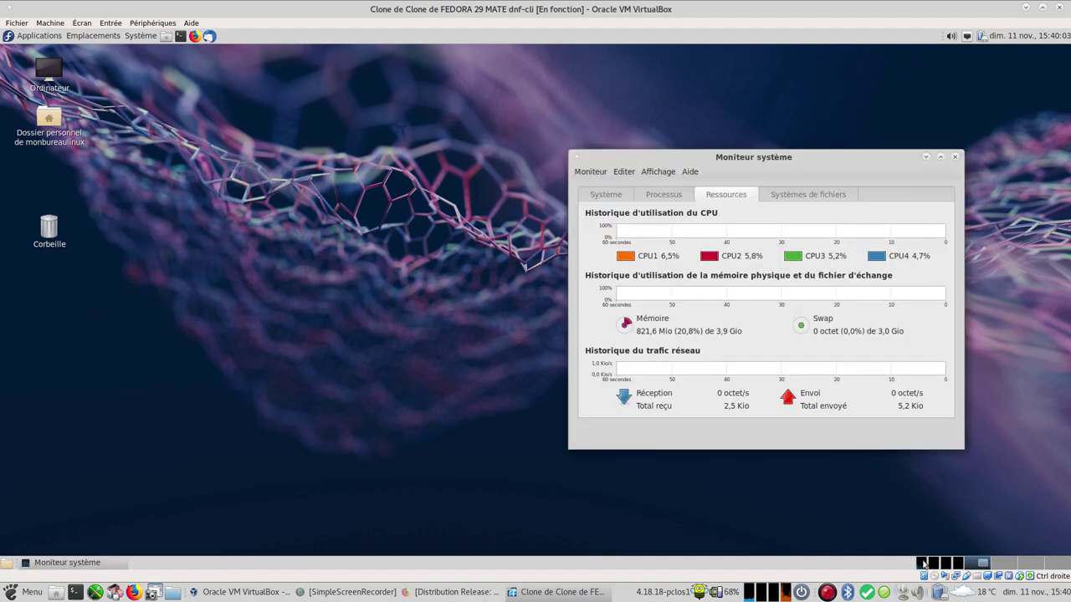
pyautogui.click(621, 199)
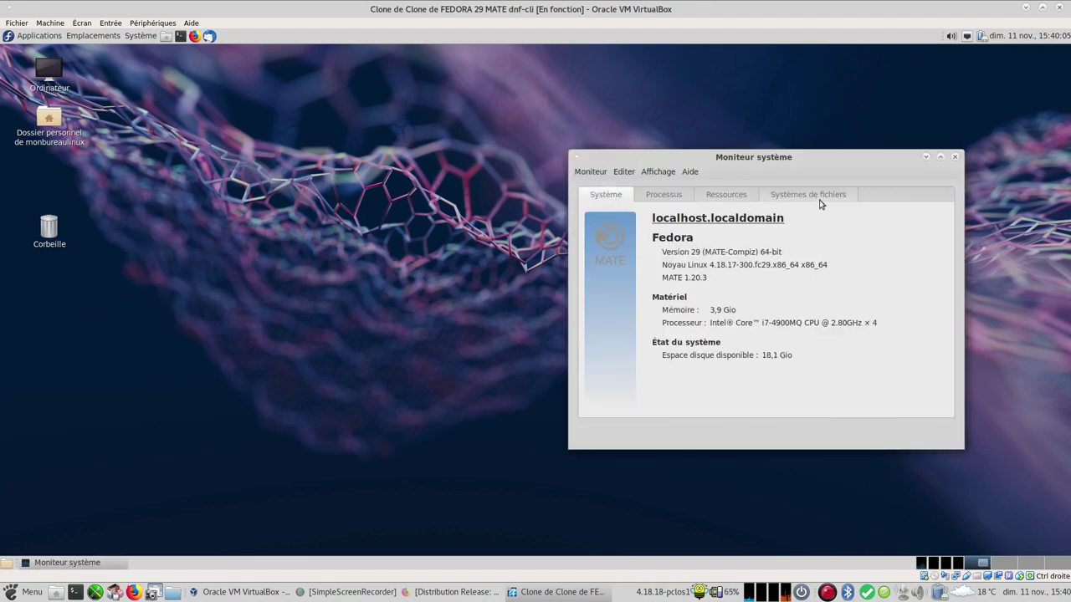
pyautogui.click(954, 156)
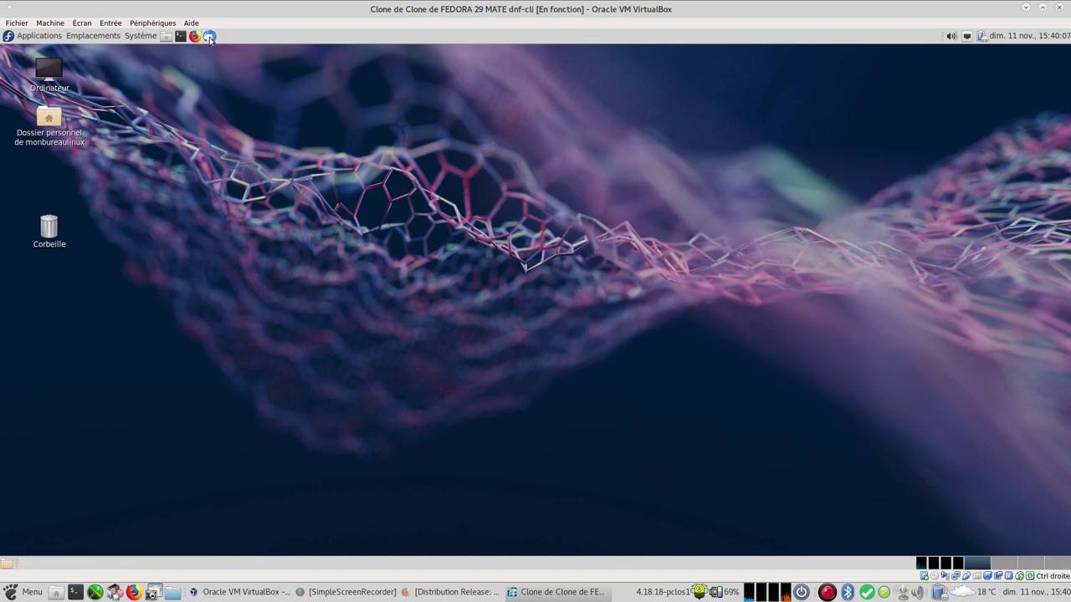
# Open a terminal and switch to the root account with su, entering the root password
pyautogui.click(180, 36)
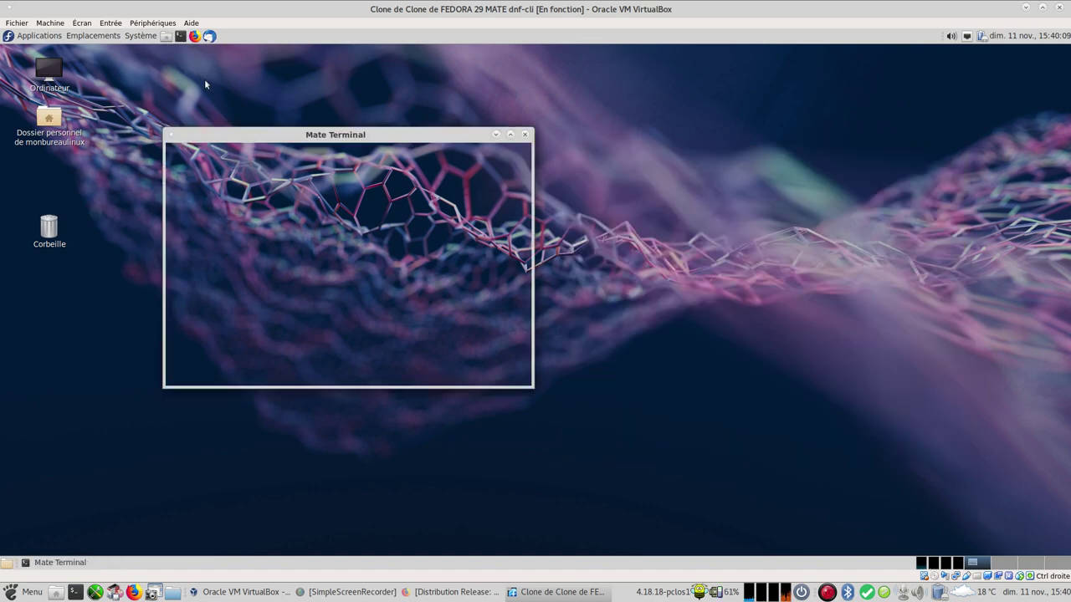
pyautogui.write('su')
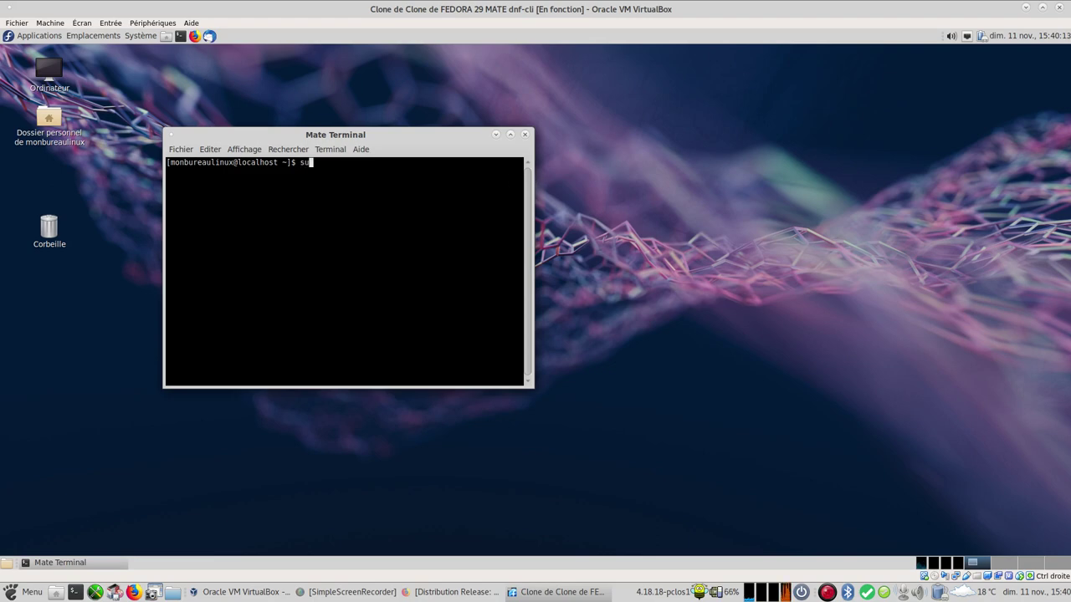
pyautogui.press('Return')
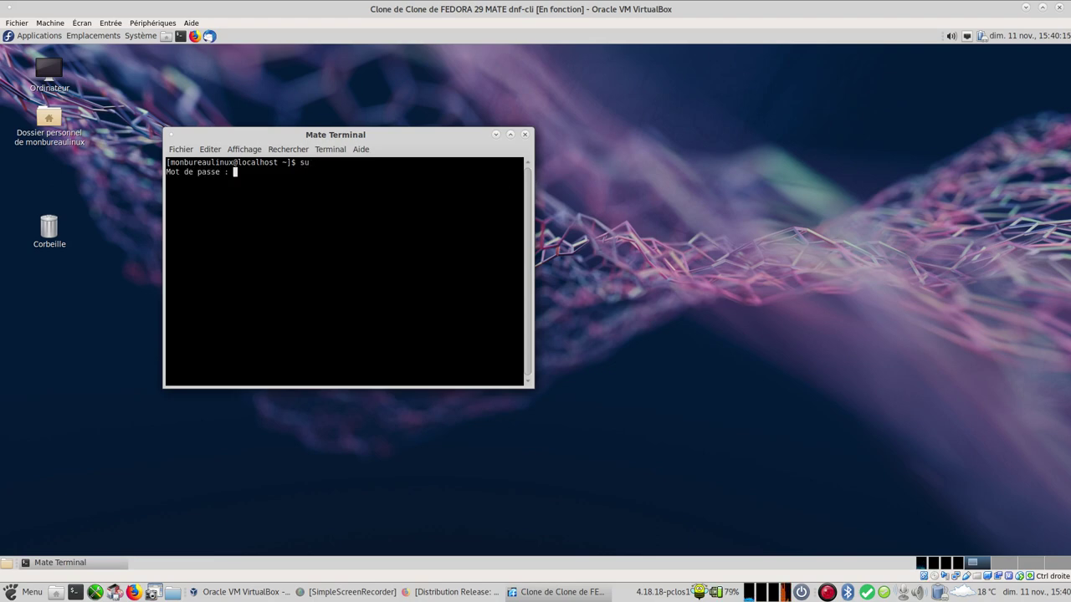
pyautogui.press('Return')
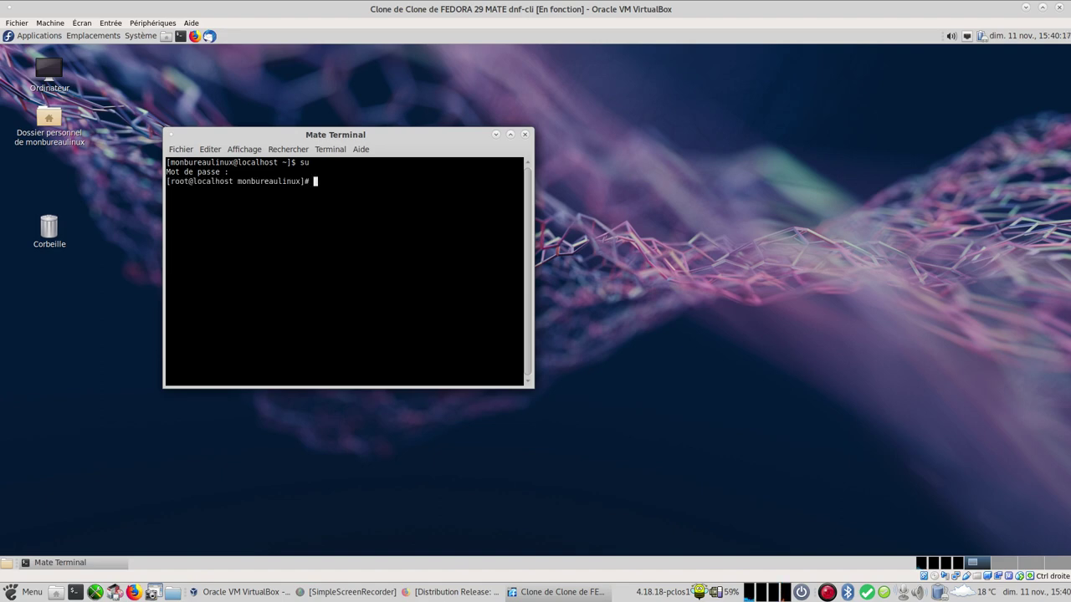
# Look for remaining updates with dnf check-update, rerun the dnf update command from the history, and close the terminal
pyautogui.write('dnf check-update')
pyautogui.press('Return')
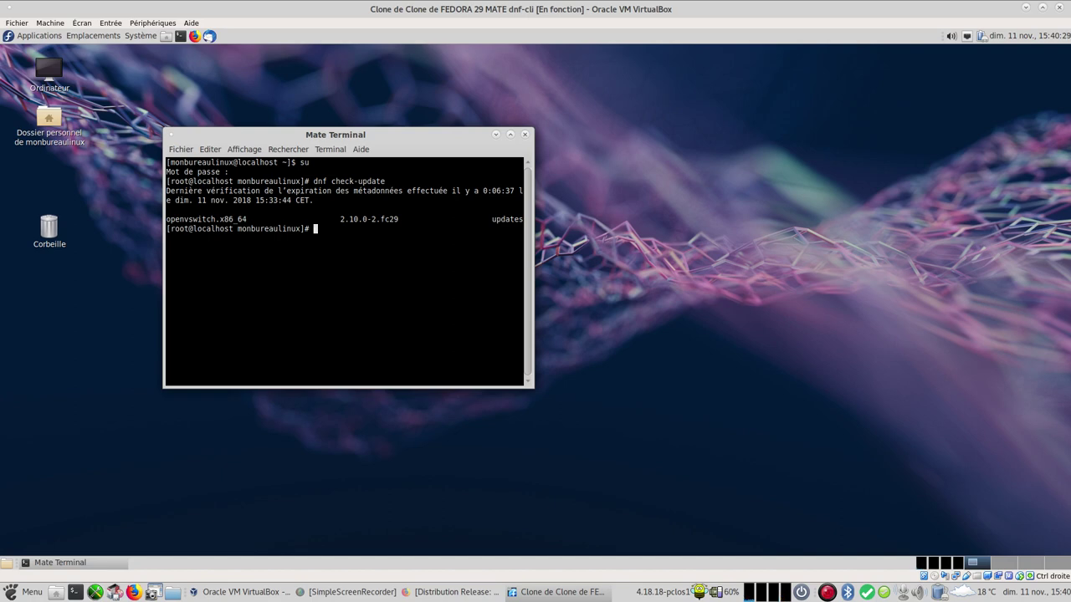
pyautogui.press('Up')
pyautogui.press('Up')
pyautogui.press('Up')
pyautogui.press('Return')
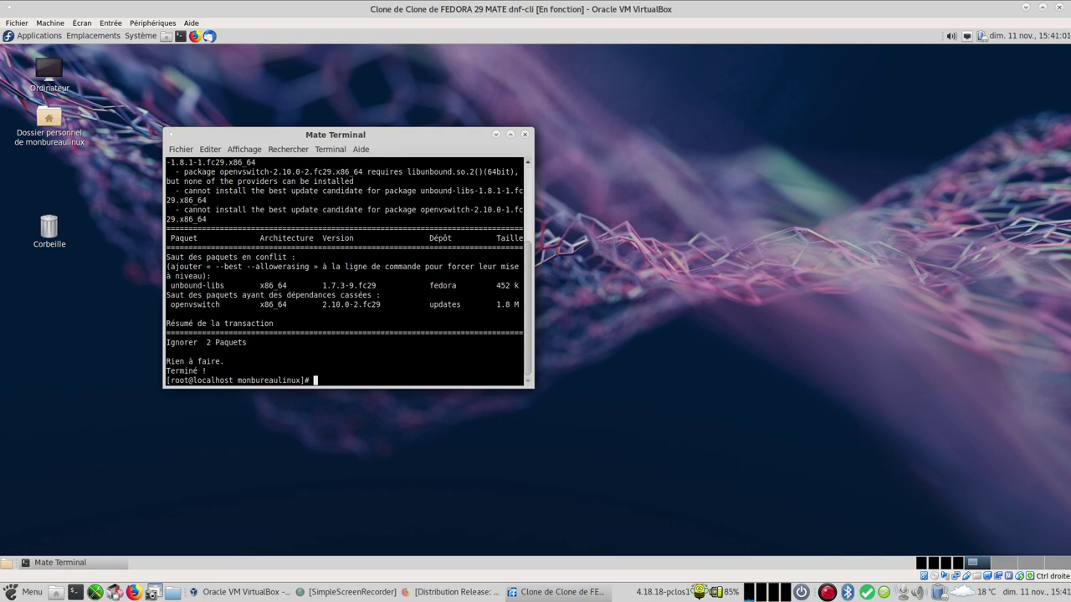
pyautogui.click(525, 136)
pyautogui.click(420, 307)
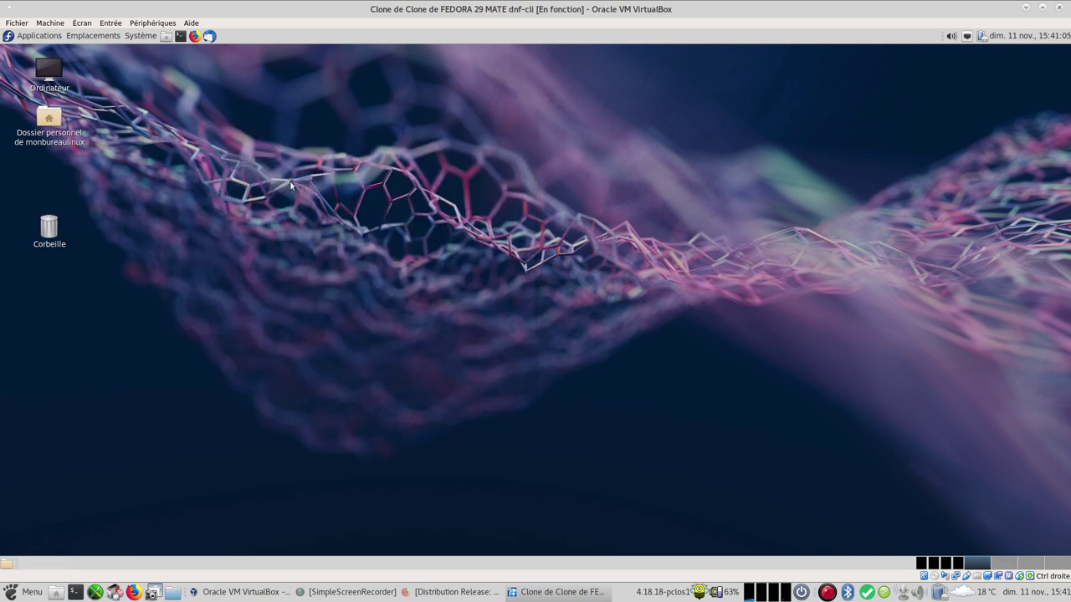
# Shut down the dnf-cli virtual machine from its MATE desktop
pyautogui.click(139, 39)
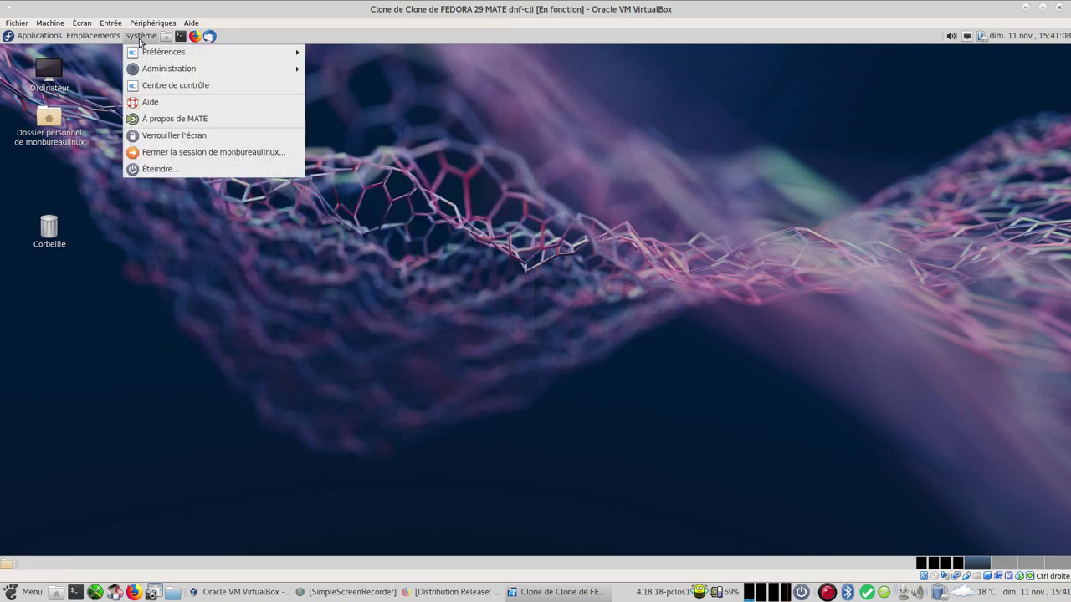
pyautogui.click(177, 169)
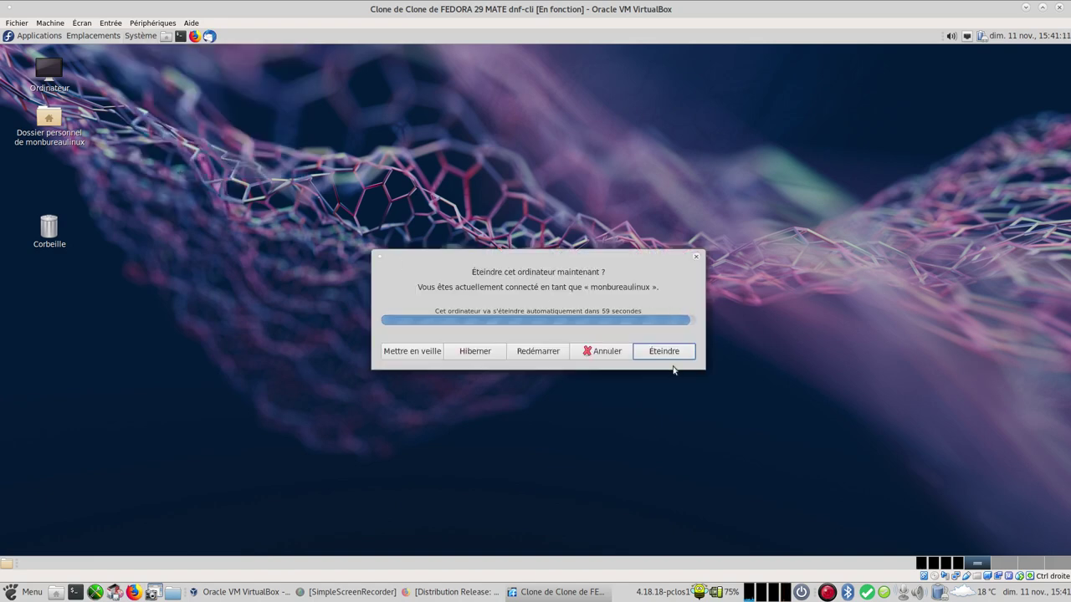
pyautogui.click(680, 351)
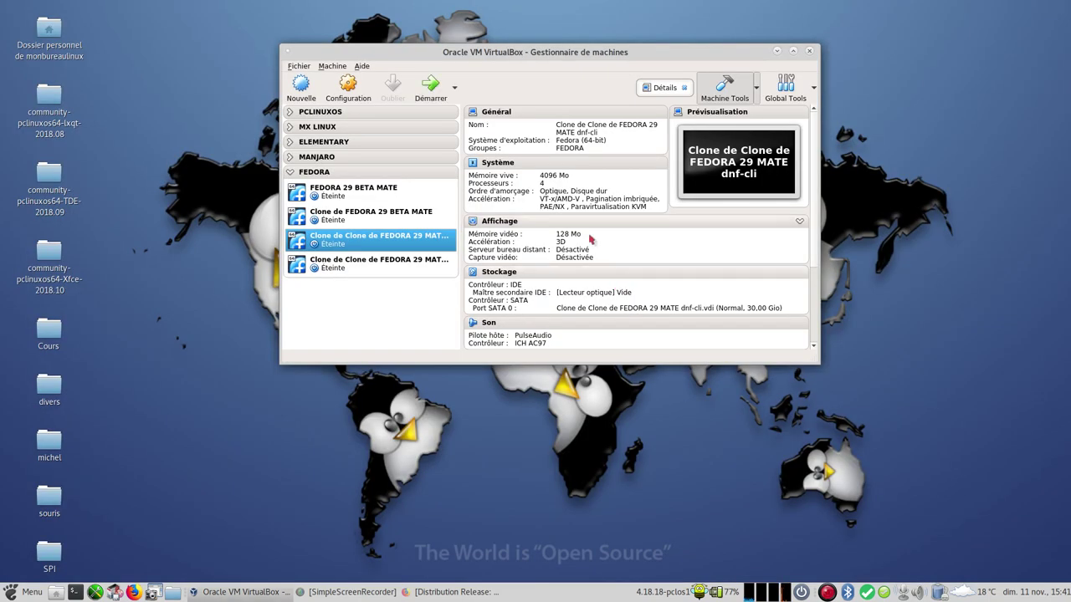
# Start the Clone de Clone de FEDORA 29 MATE dnf-dra virtual machine and boot its 4.18.16-300 kernel entry
pyautogui.keyDown('ctrl'); pyautogui.click(402, 272); pyautogui.keyUp('ctrl')
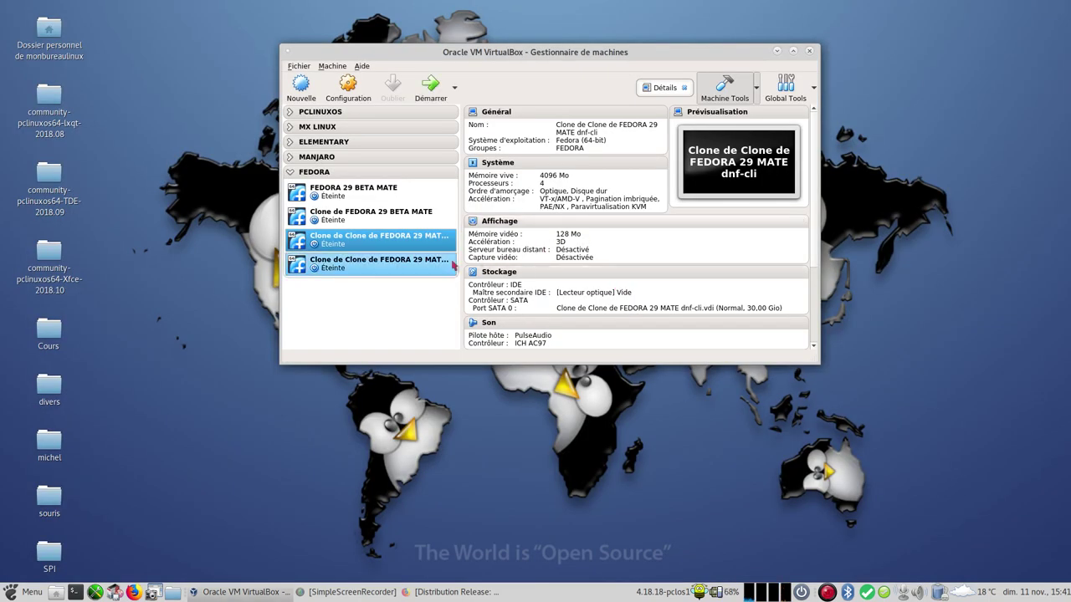
pyautogui.click(389, 270)
pyautogui.click(430, 87)
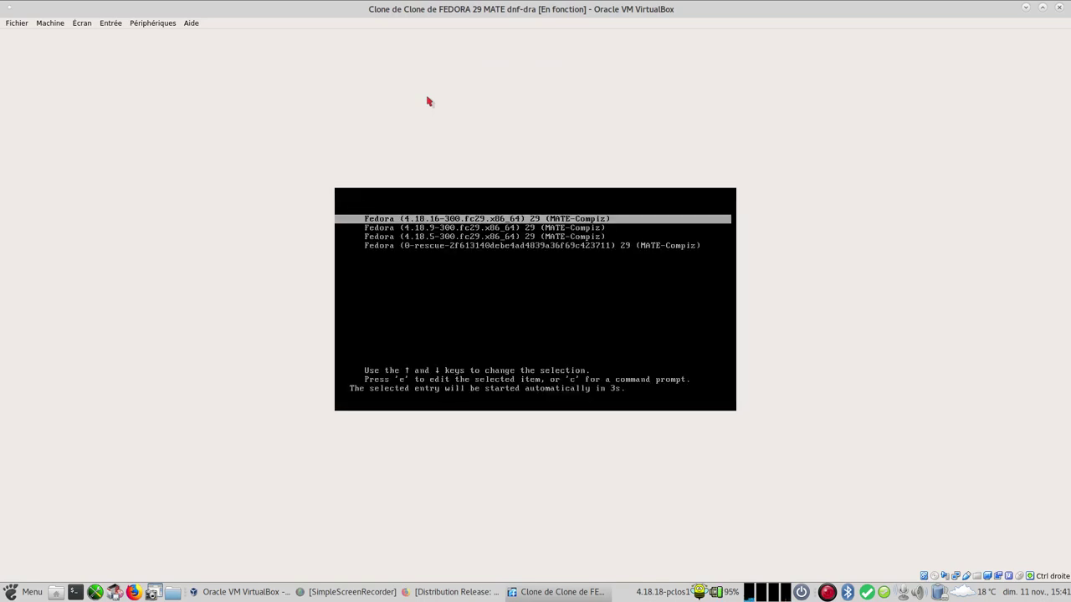
pyautogui.press('Return')
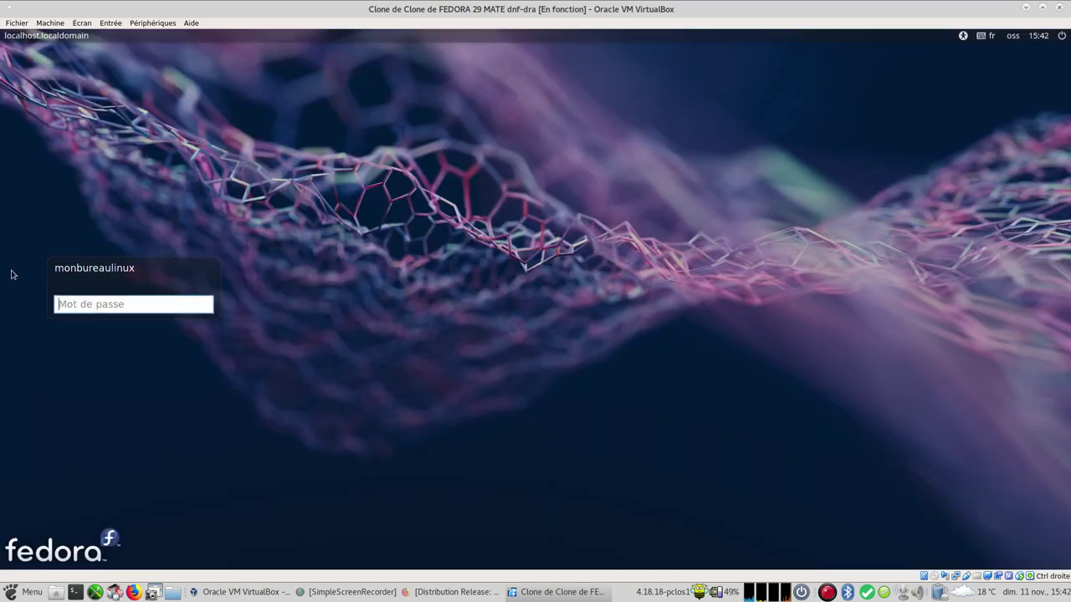
# Log in to the dnf-dra virtual machine's desktop with the account password
pyautogui.write('m')
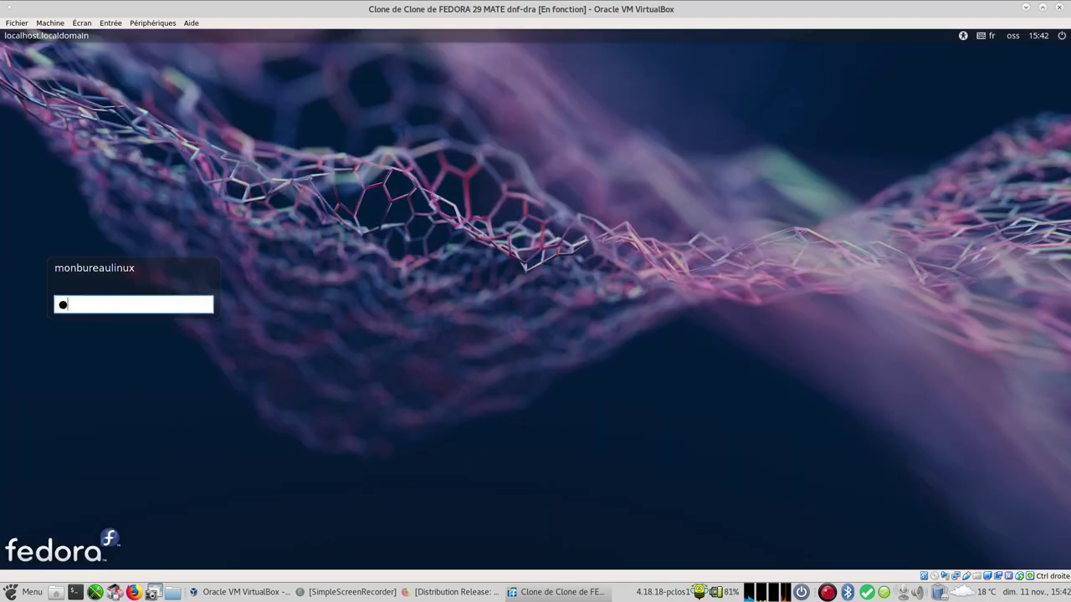
pyautogui.write('•••••••')
pyautogui.press('Return')
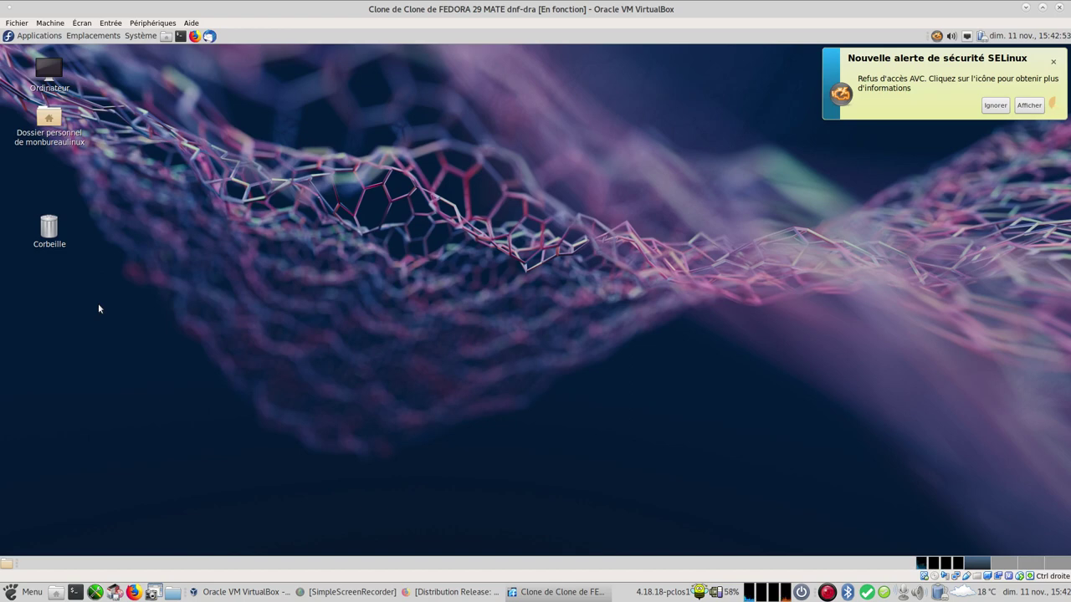
# Examine the SELinux alert's details and the suggested ausearch and semodule commands, and close the alert windows
pyautogui.click(913, 80)
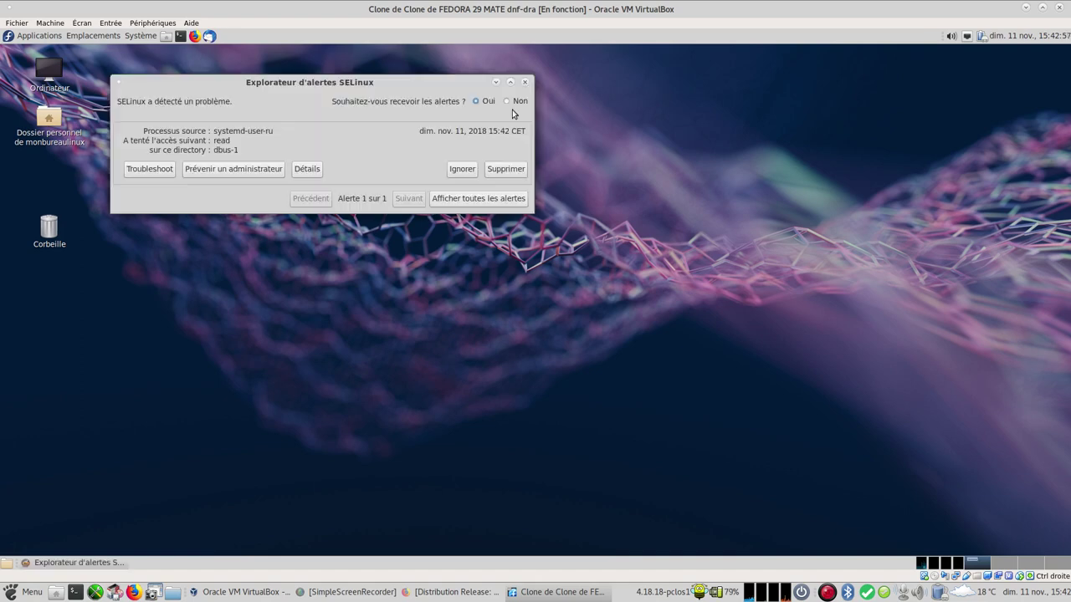
pyautogui.click(308, 170)
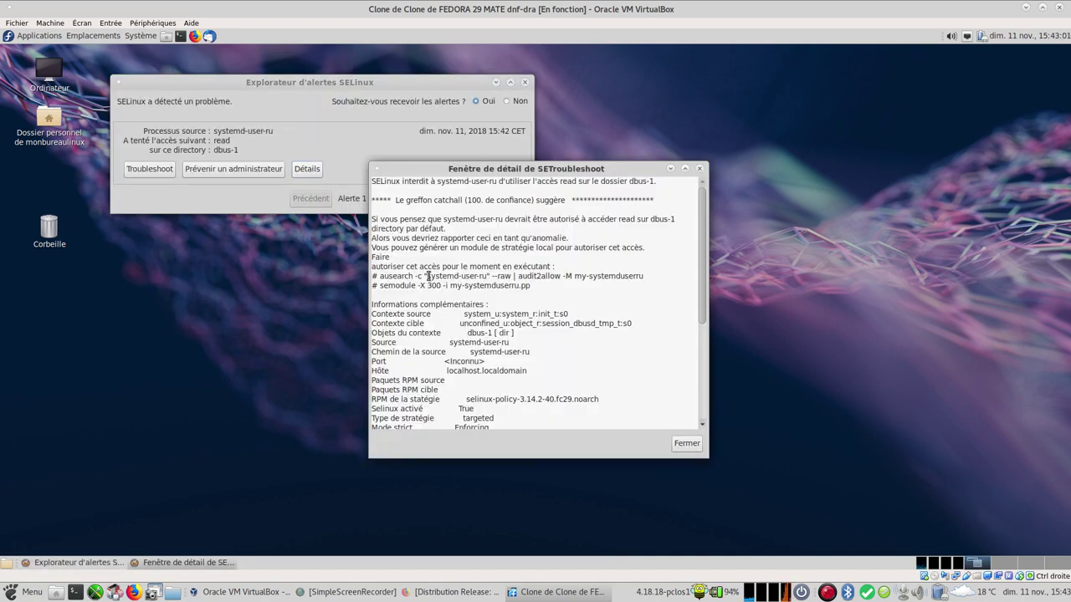
pyautogui.moveTo(371, 276); pyautogui.dragTo(649, 277)
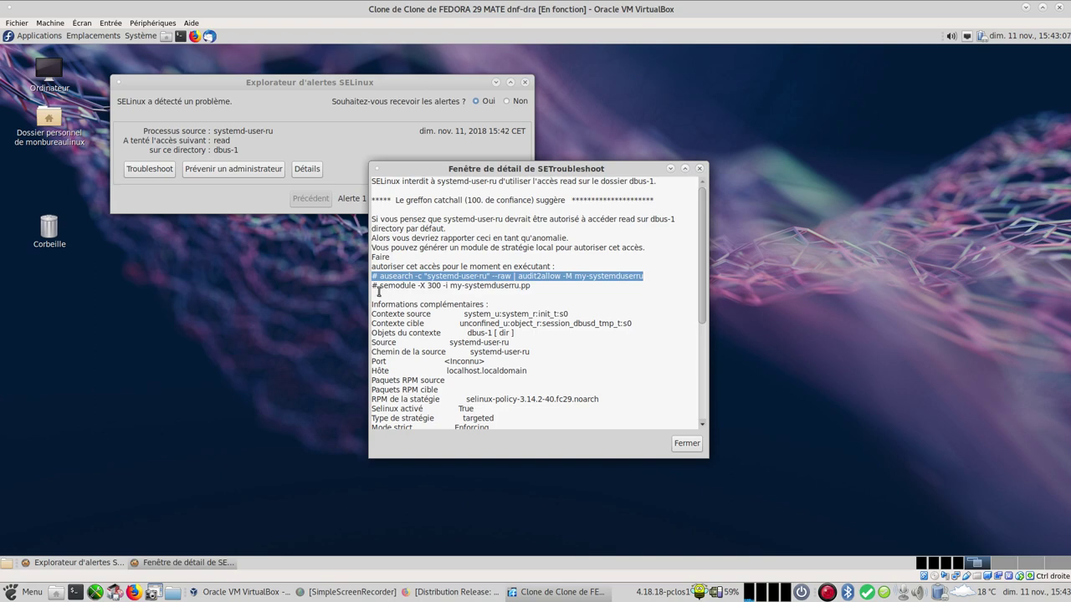
pyautogui.moveTo(374, 286); pyautogui.dragTo(499, 280)
pyautogui.click(536, 286)
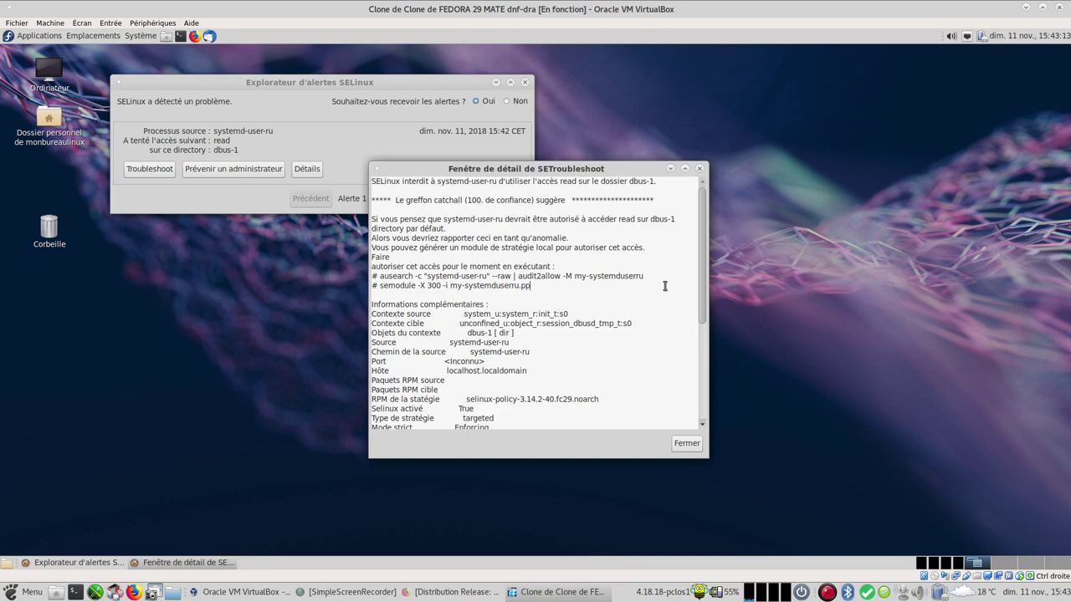
pyautogui.click(685, 443)
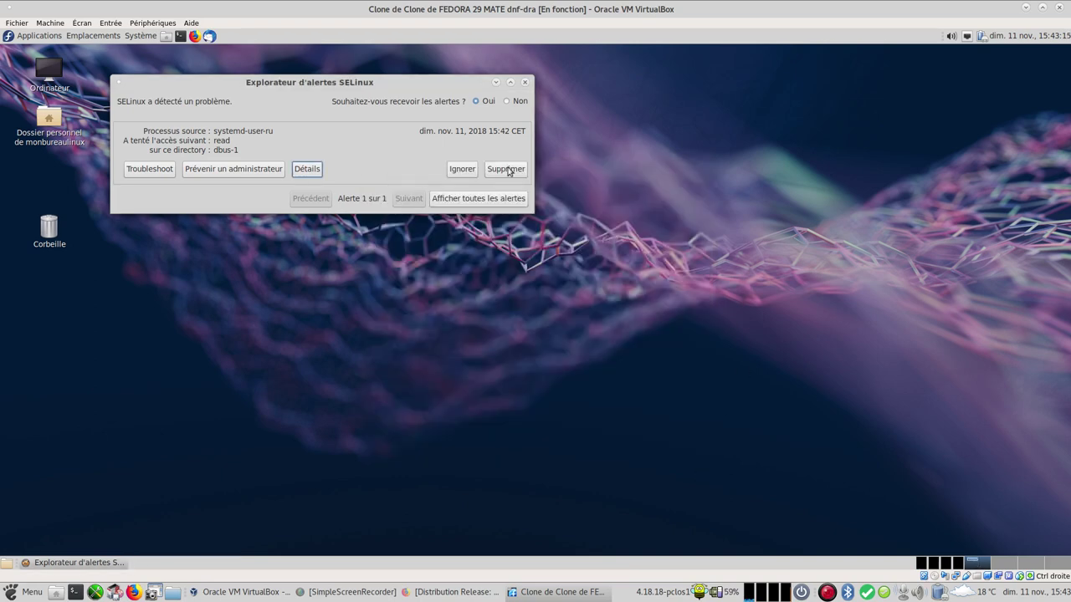
pyautogui.click(525, 82)
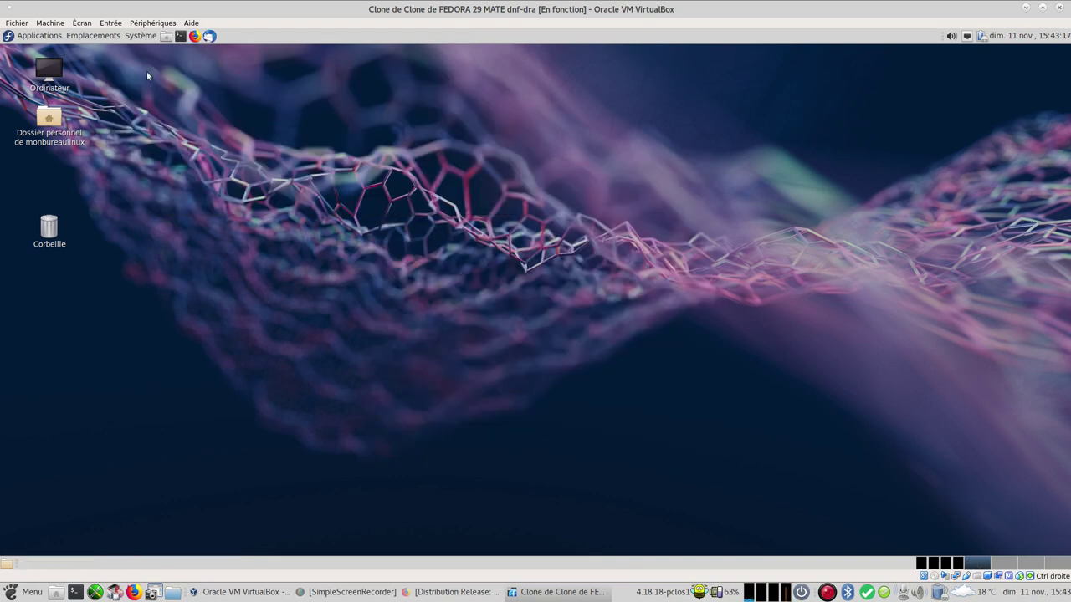
# Start dnfdragora-updater, and open the dnfdragora software manager to check the packages to update
pyautogui.click(142, 37)
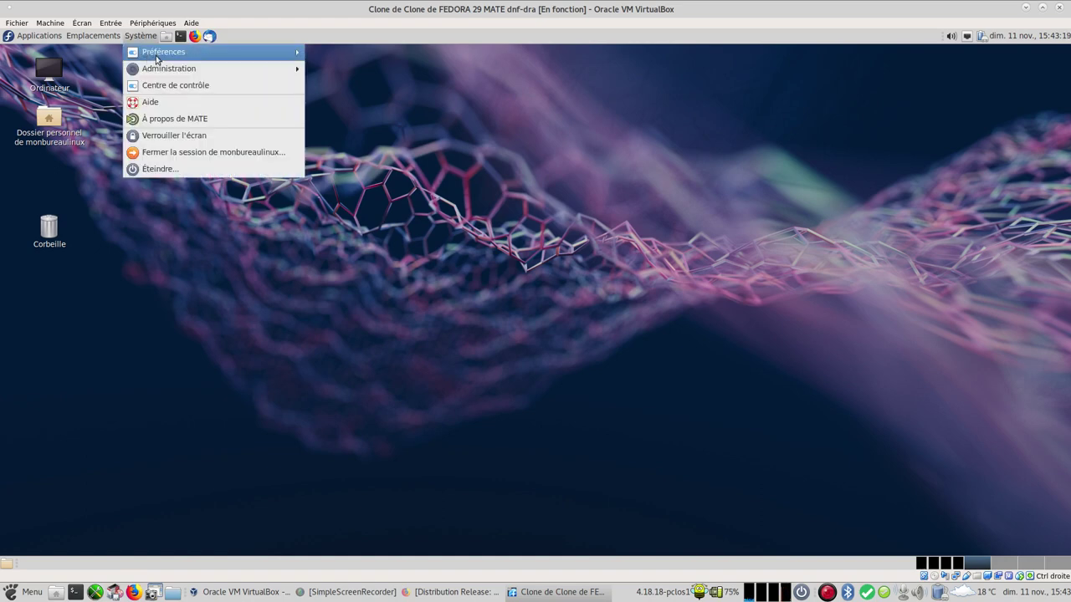
pyautogui.moveTo(153, 71)
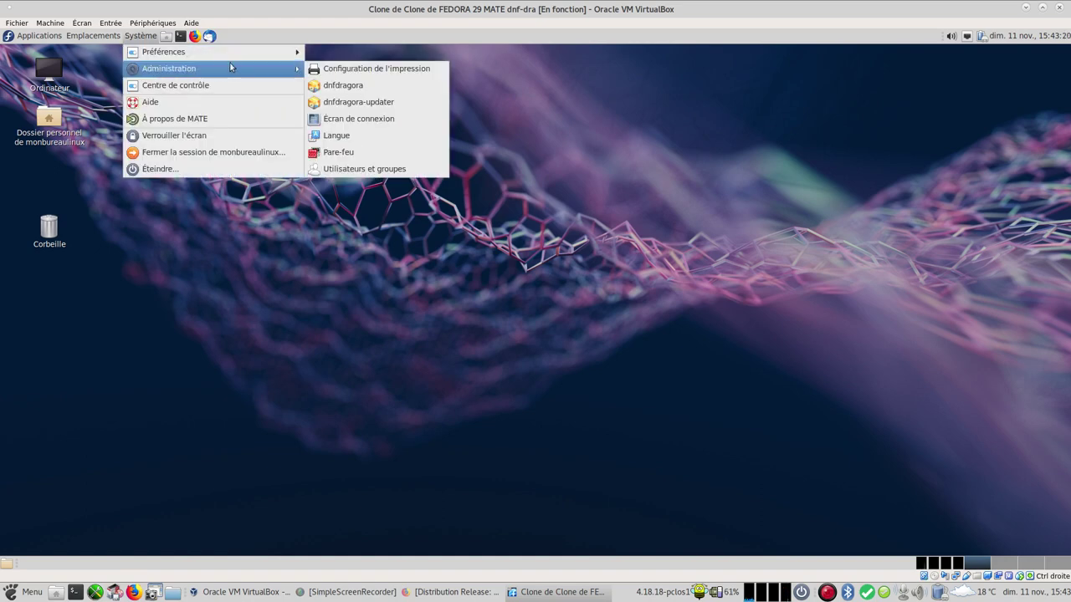
pyautogui.click(398, 109)
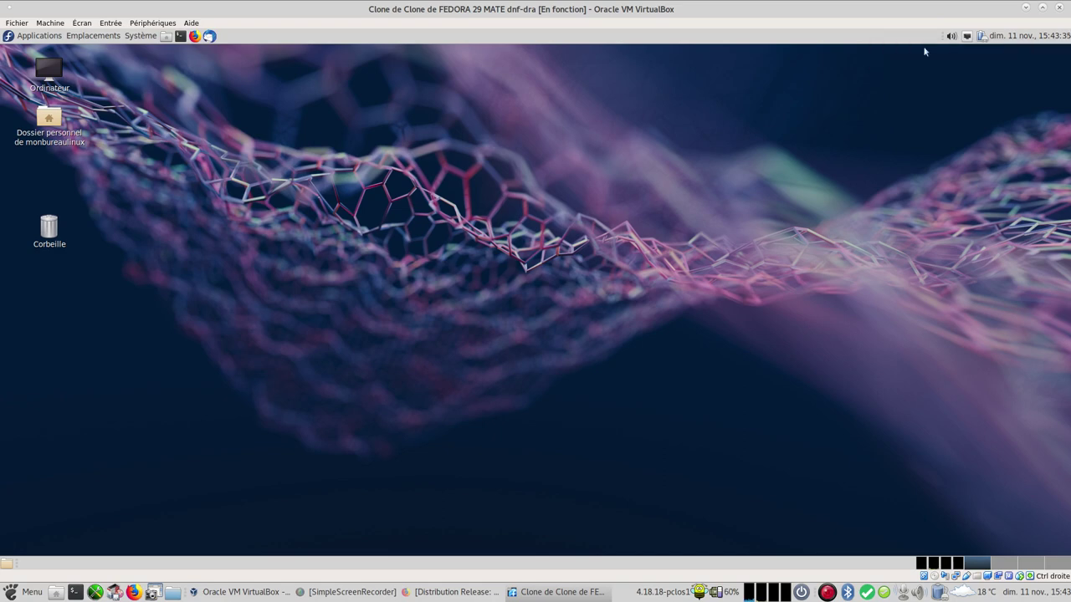
pyautogui.click(142, 38)
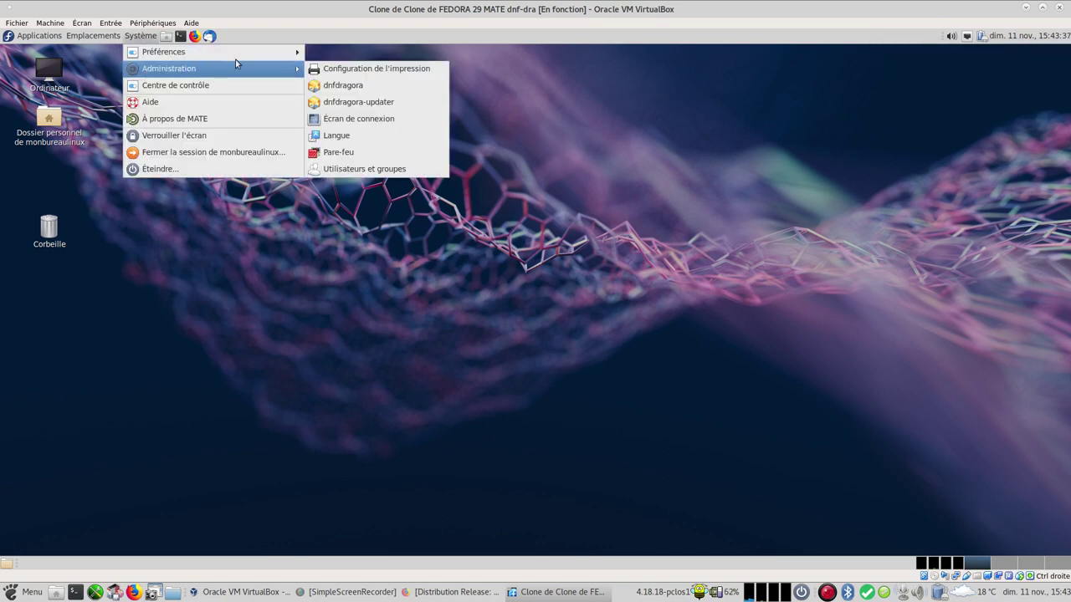
pyautogui.click(342, 85)
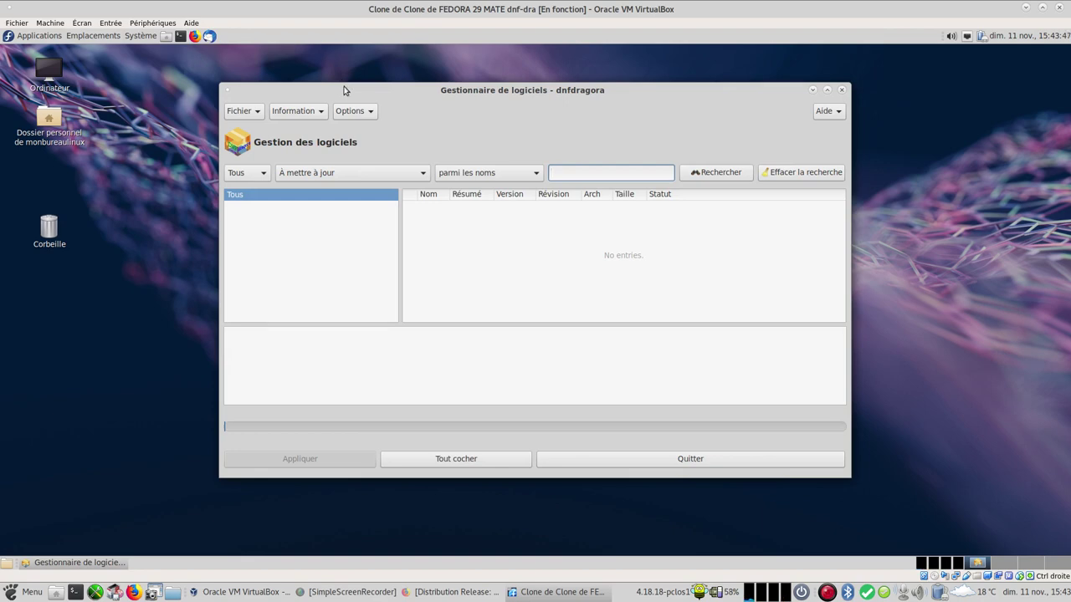
# Open a terminal, close the dnfdragora window, and switch to the root account with su by entering the root password
pyautogui.click(180, 36)
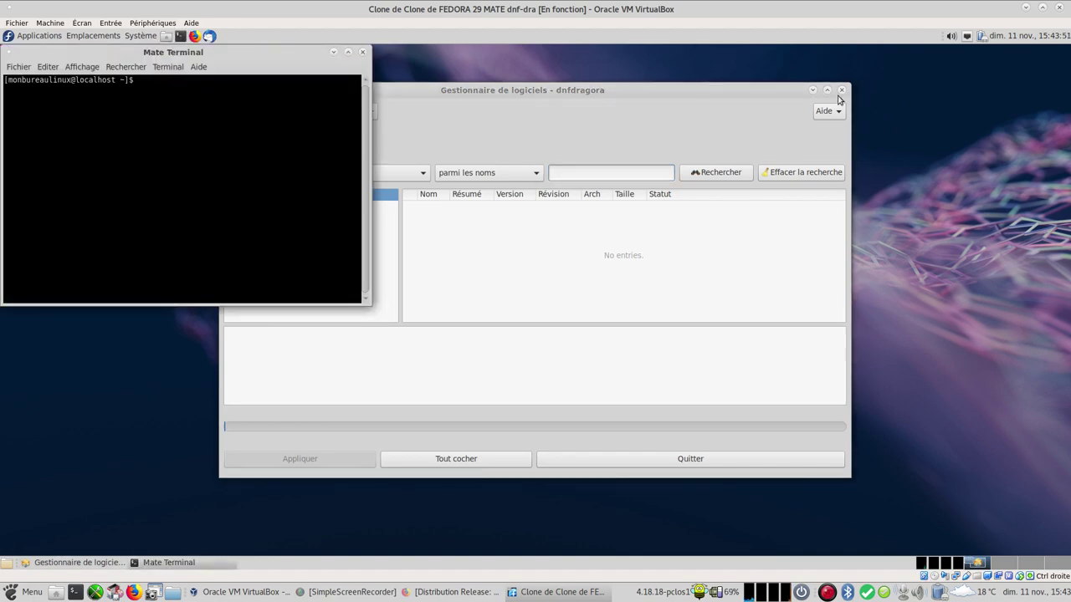
pyautogui.click(842, 90)
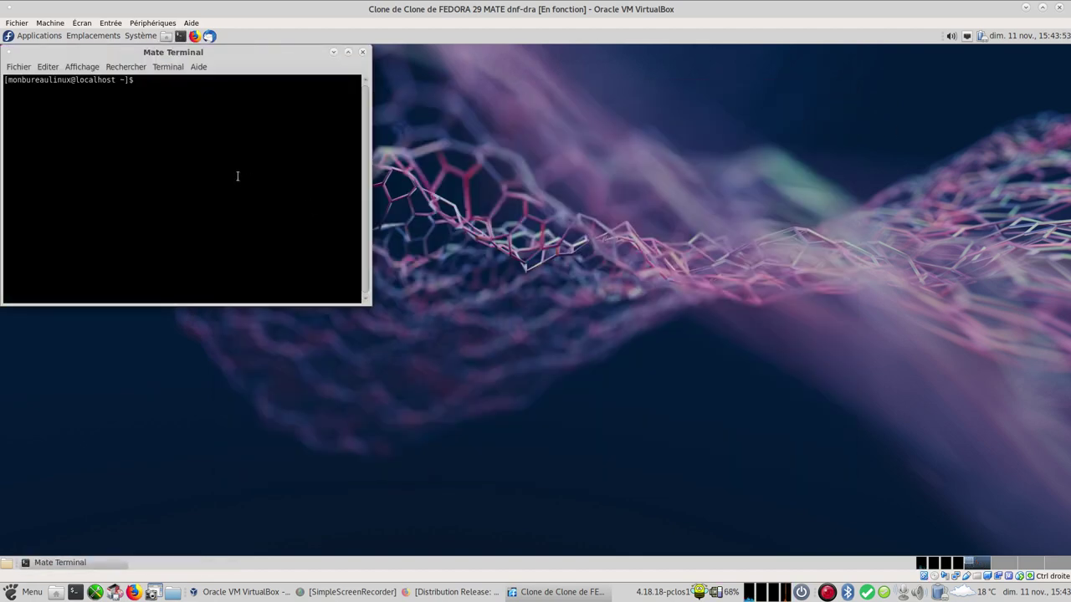
pyautogui.write('su')
pyautogui.press('Return')
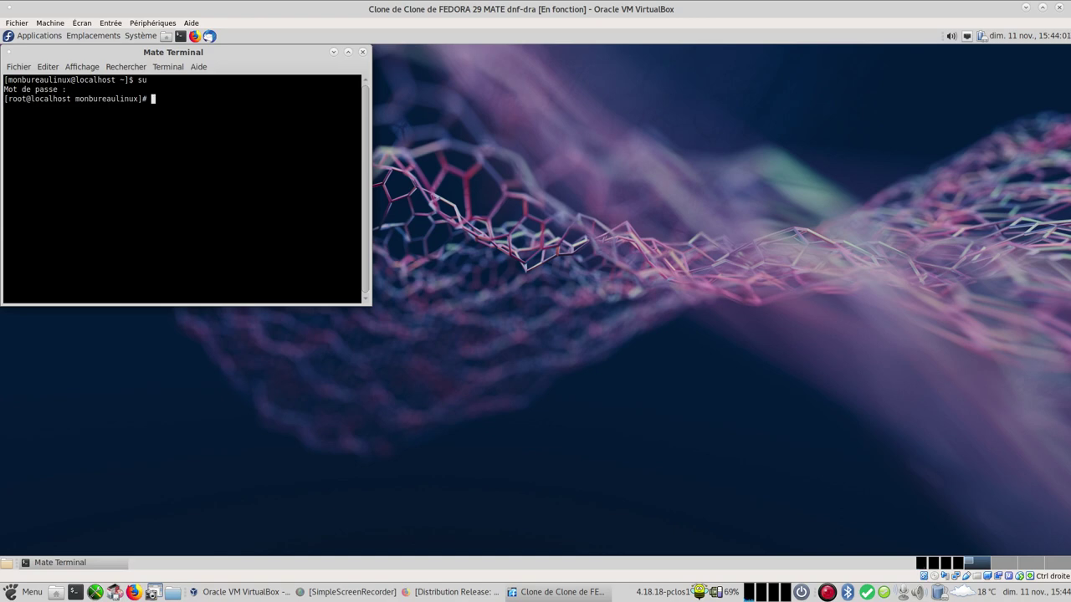
# Refresh the repositories and list the available updates with the command dnf check-update
pyautogui.press('Up')
pyautogui.press('BackSpace')
pyautogui.press('BackSpace')
pyautogui.press('BackSpace')
pyautogui.press('BackSpace')
pyautogui.press('BackSpace')
pyautogui.press('BackSpace')
pyautogui.press('BackSpace')
pyautogui.press('BackSpace')
pyautogui.press('BackSpace')
pyautogui.press('BackSpace')
pyautogui.press('BackSpace')
pyautogui.press('BackSpace')
pyautogui.press('BackSpace')
pyautogui.press('BackSpace')
pyautogui.press('BackSpace')
pyautogui.press('BackSpace')
pyautogui.press('BackSpace')
pyautogui.write('check-update')
pyautogui.press('Return')
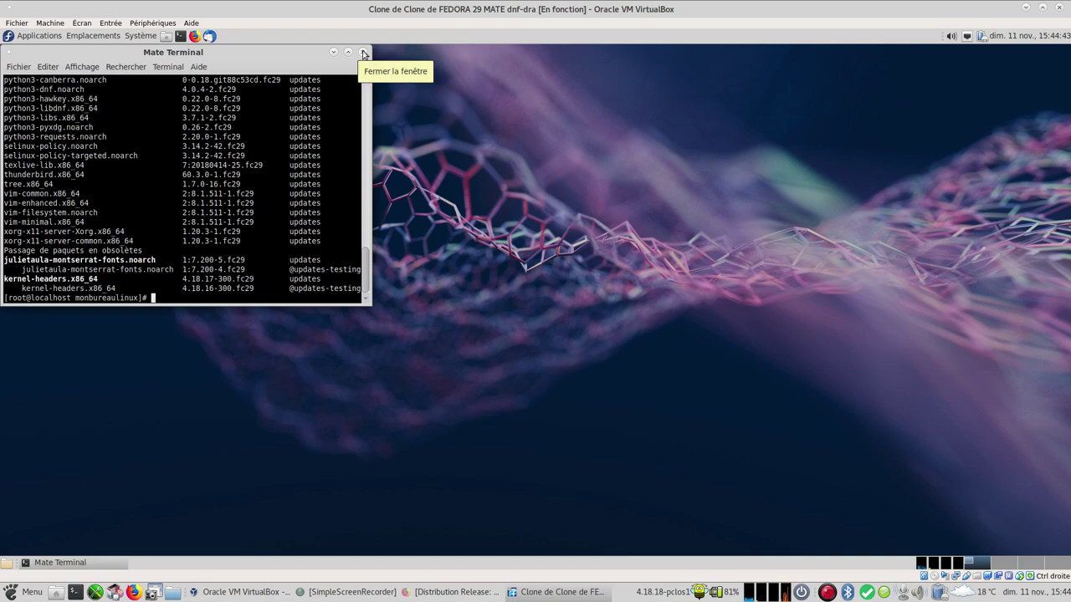
# Review the dnf check-update output from its beginning and close the terminal despite its active process
pyautogui.moveTo(367, 273); pyautogui.dragTo(343, 49)
pyautogui.click(362, 52)
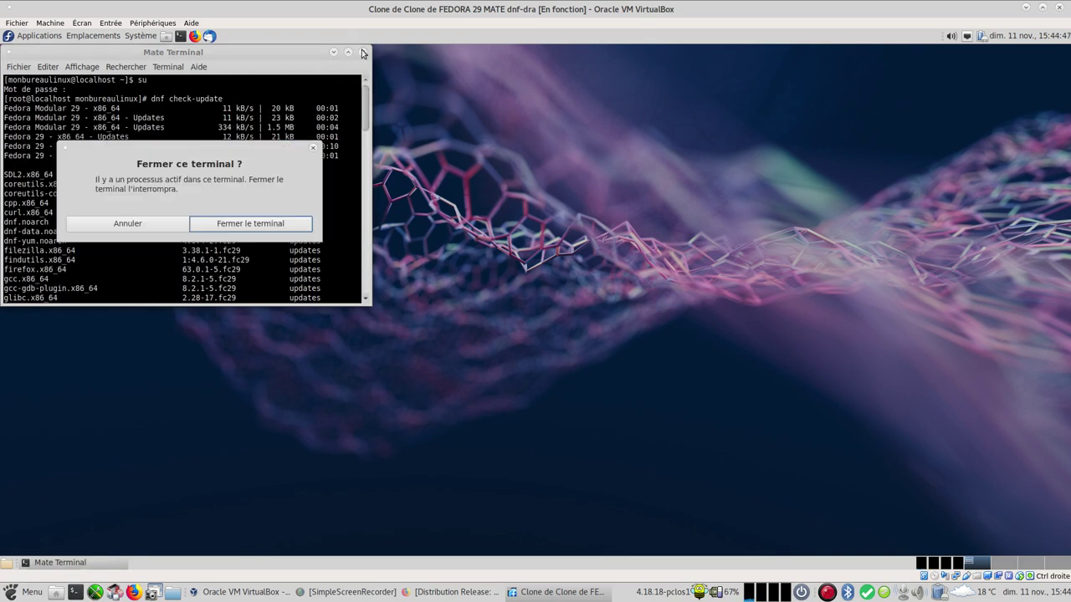
pyautogui.click(274, 224)
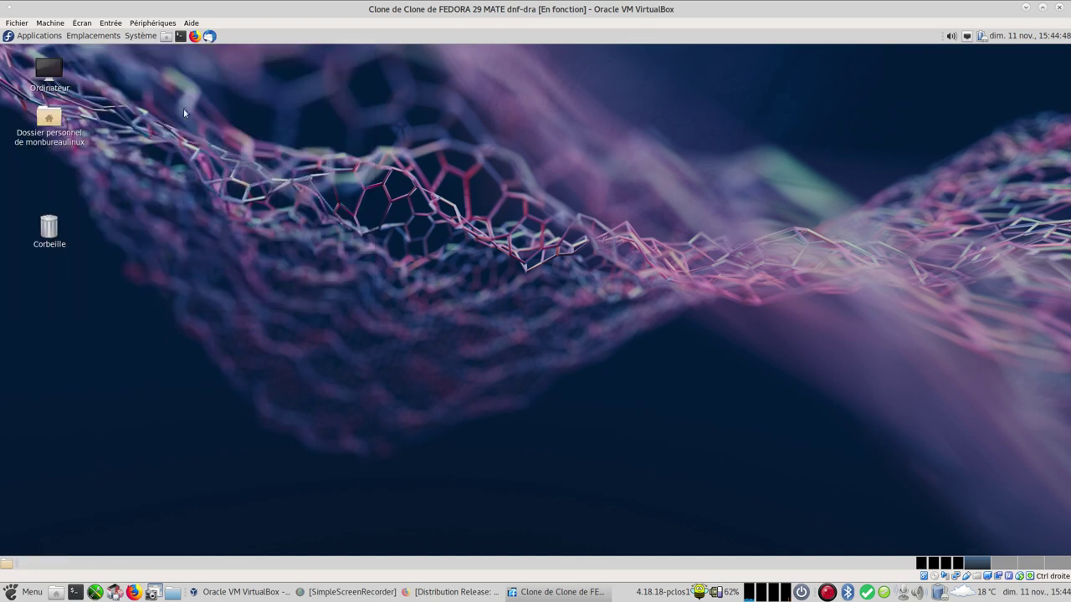
# Open the dnfdragora software manager from the administration tools, maximize it, and select all the packages to update
pyautogui.click(140, 36)
pyautogui.moveTo(189, 69)
pyautogui.click(362, 92)
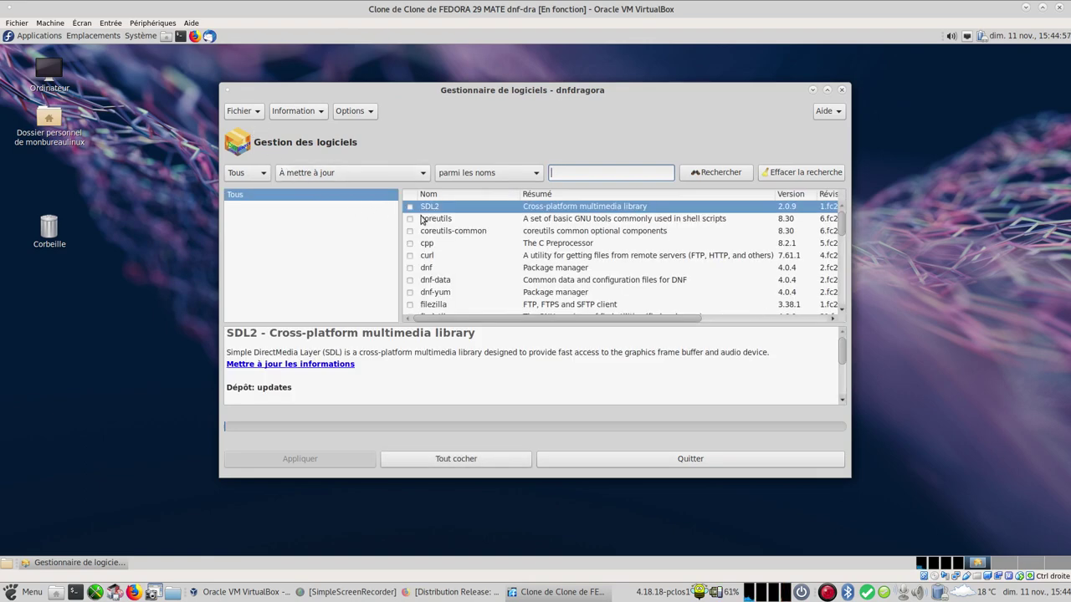
pyautogui.moveTo(847, 226); pyautogui.dragTo(812, 101)
pyautogui.click(827, 89)
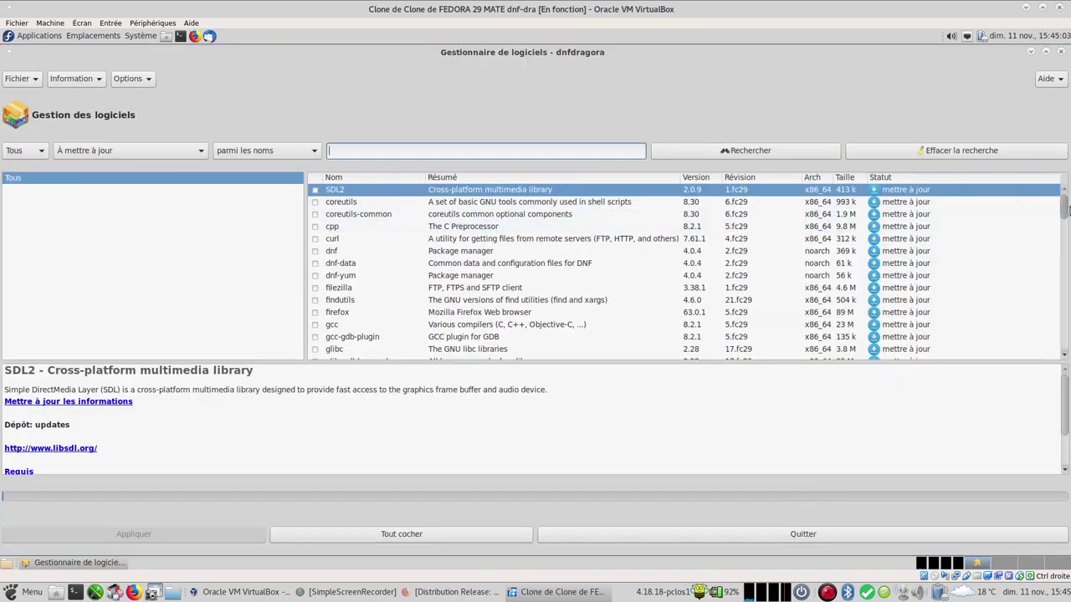
pyautogui.moveTo(1064, 204); pyautogui.dragTo(1068, 386)
pyautogui.click(372, 541)
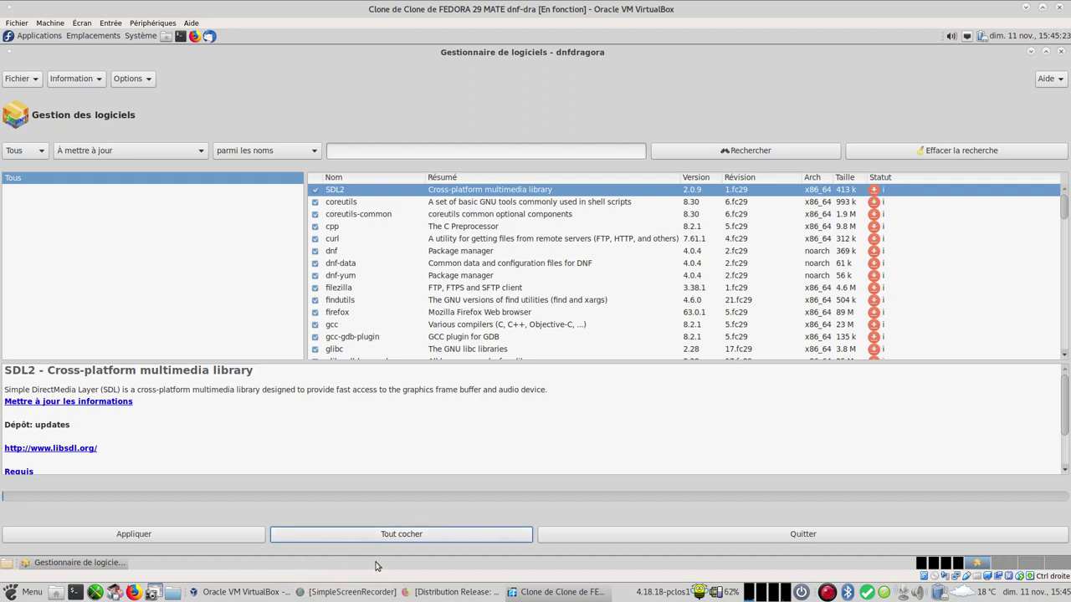
# Apply the selected updates, review and accept the transaction's dependencies, and authenticate with the account password
pyautogui.click(212, 539)
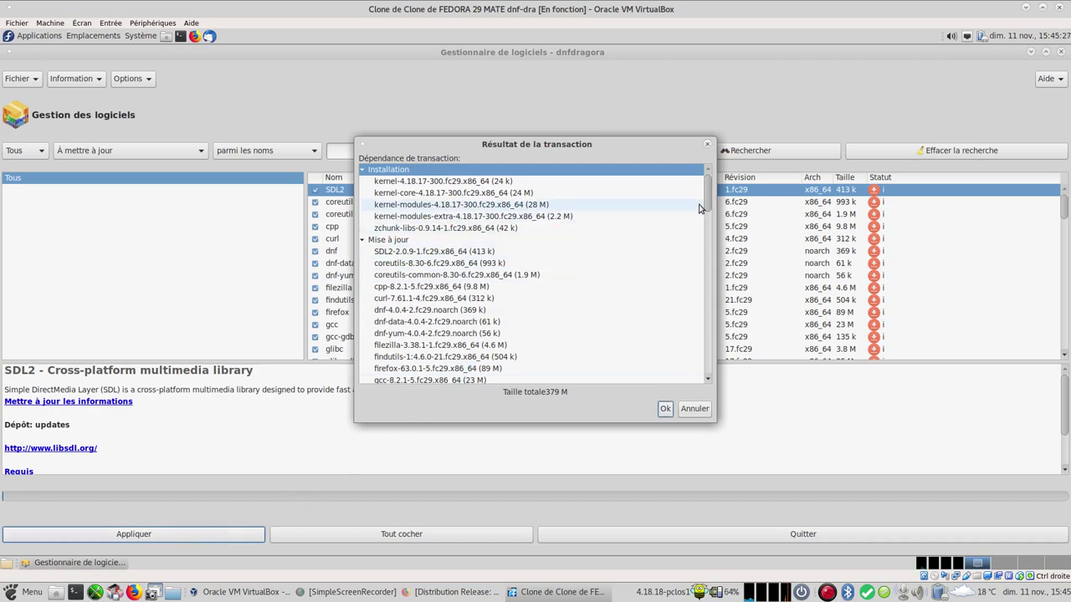
pyautogui.moveTo(708, 205); pyautogui.dragTo(706, 368)
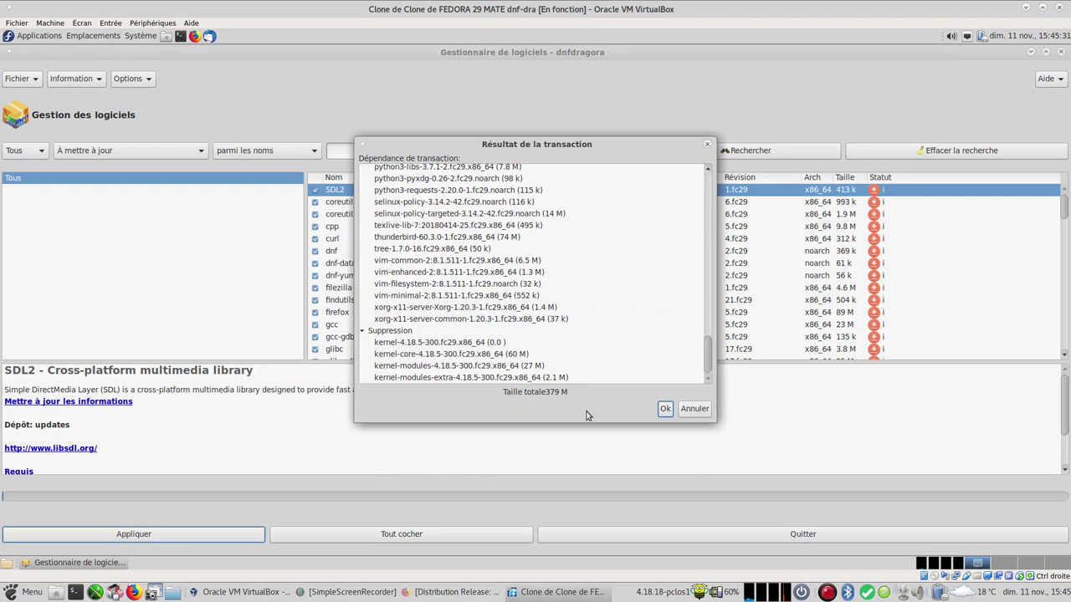
pyautogui.click(665, 409)
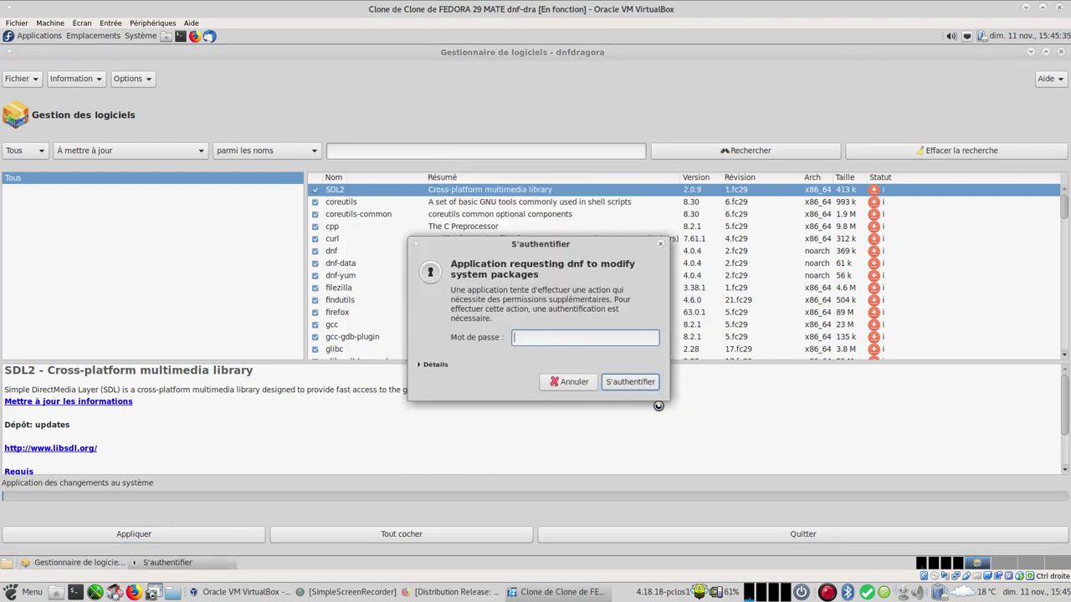
pyautogui.write('******')
pyautogui.press('Return')
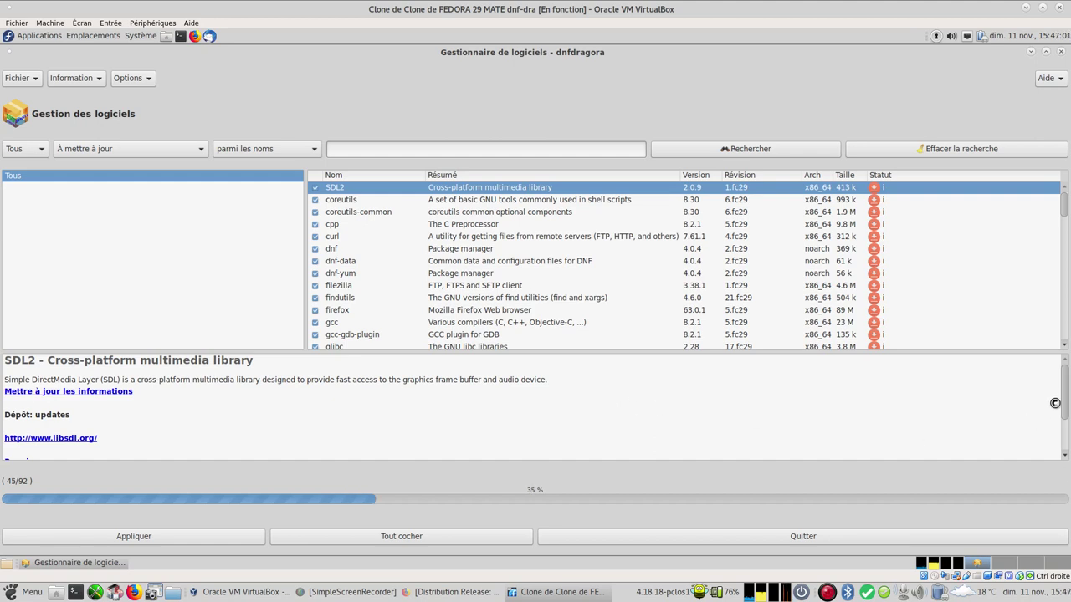
# Examine the SDL2 package details and browse the list of selected packages while the updates download
pyautogui.moveTo(1064, 384); pyautogui.dragTo(1066, 448)
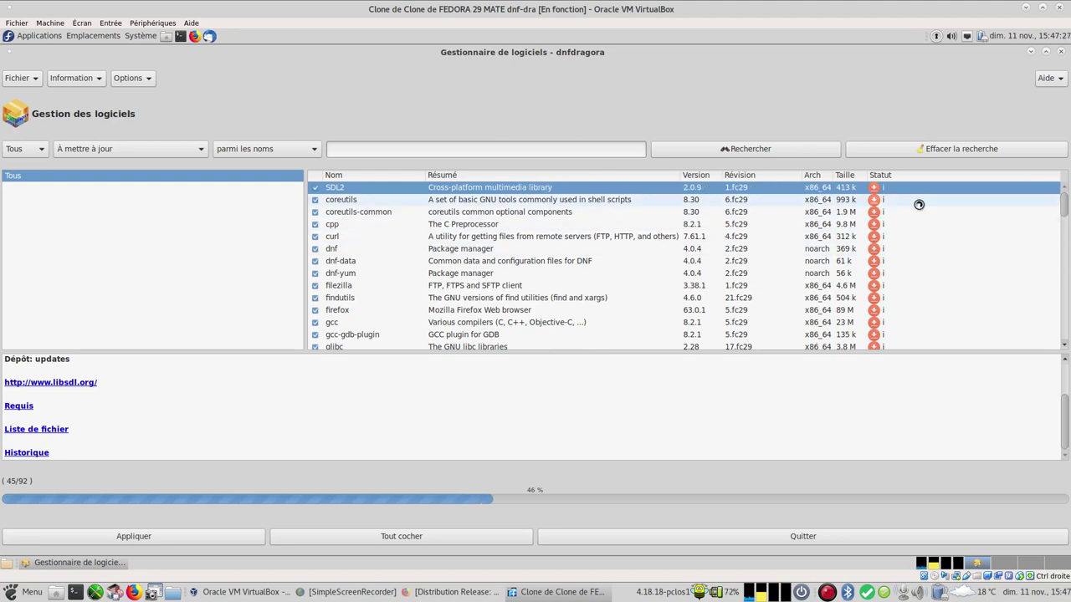
pyautogui.moveTo(1063, 206); pyautogui.dragTo(1034, 248)
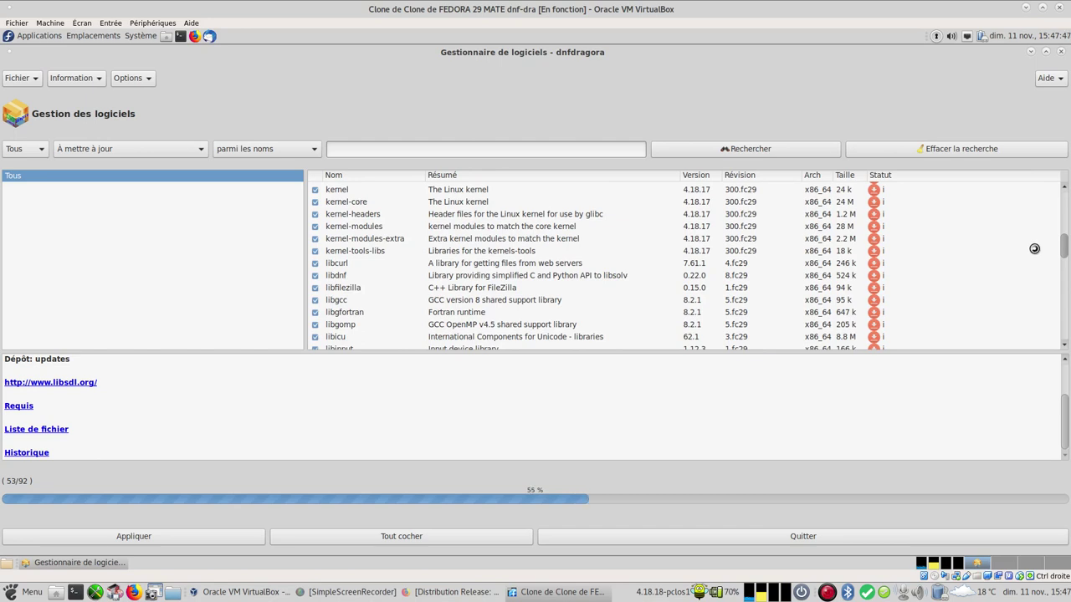
pyautogui.scroll(-10, 1034, 259)
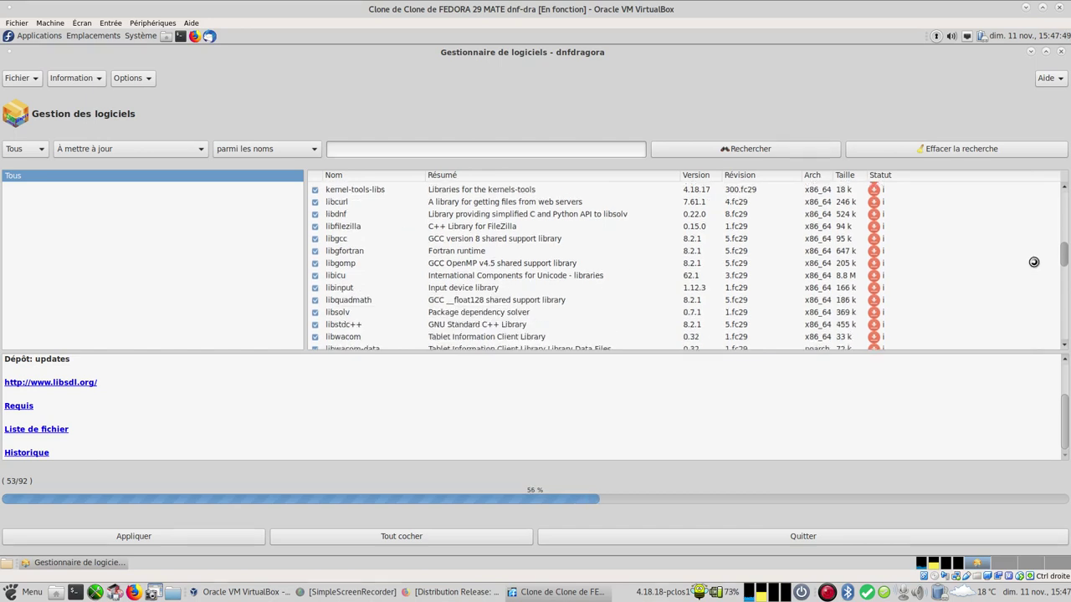
pyautogui.scroll(15, 1035, 251)
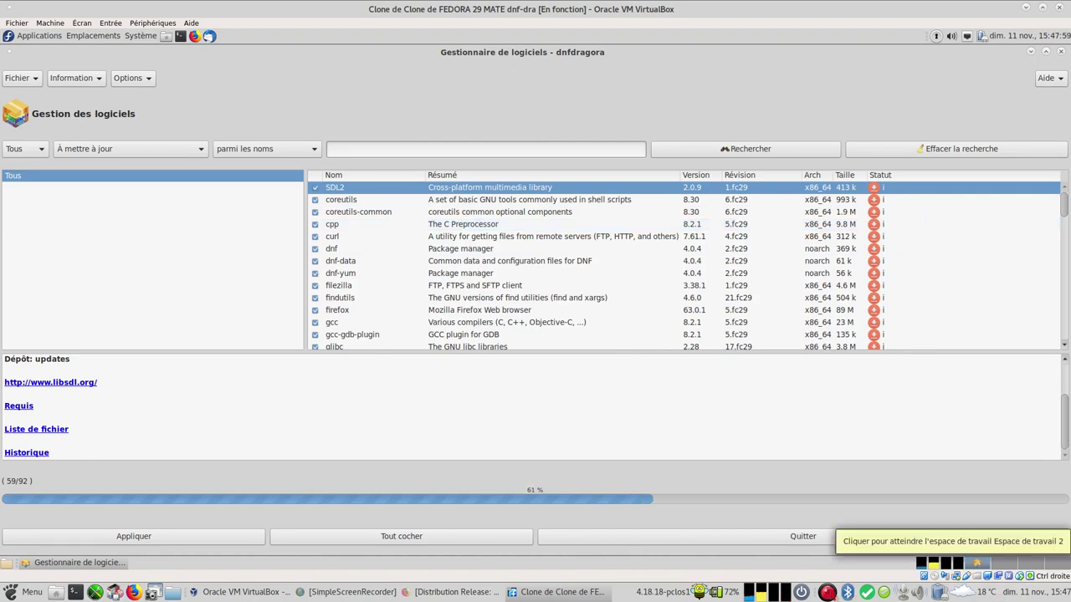
pyautogui.rightClick(827, 593)
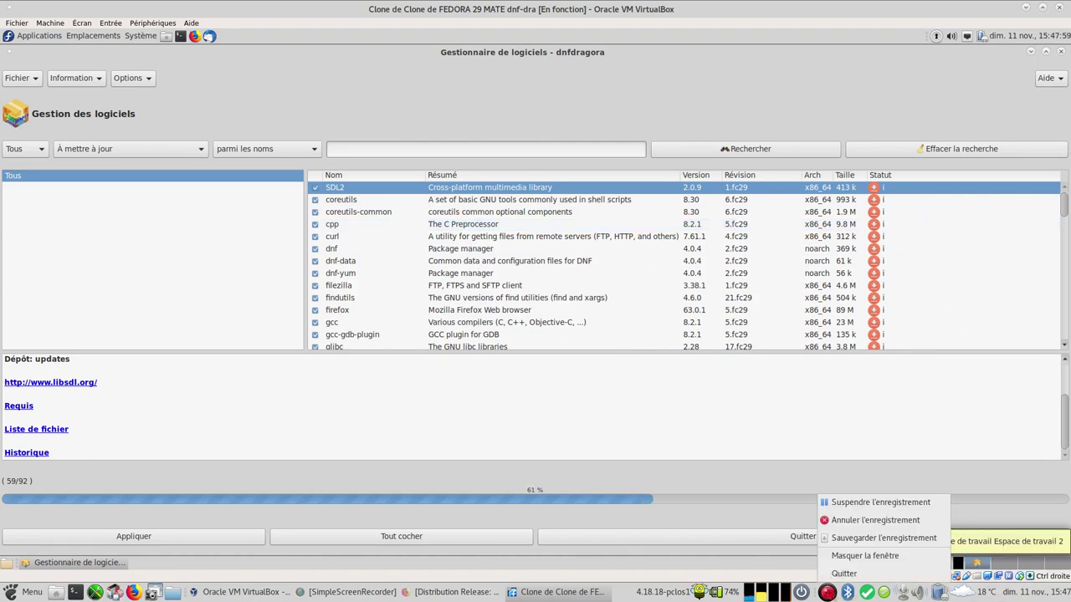
pyautogui.click(885, 502)
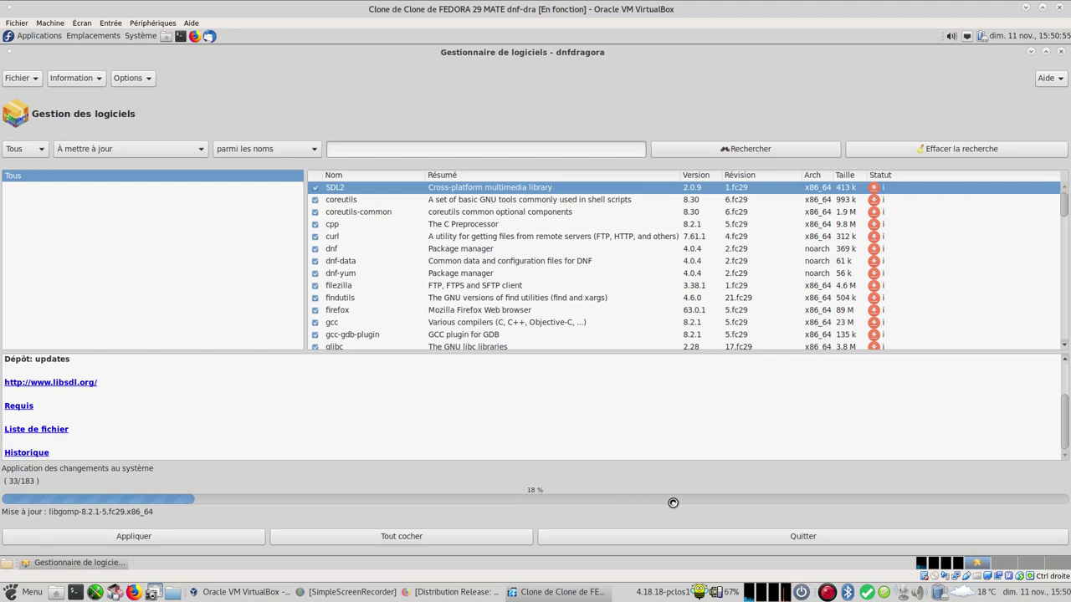
pyautogui.rightClick(827, 592)
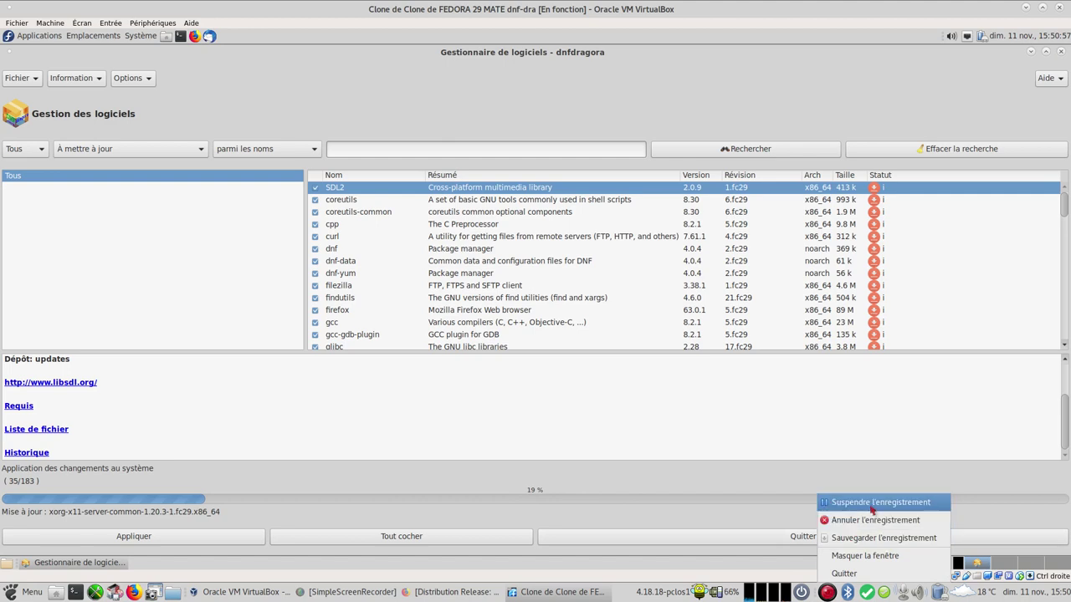
pyautogui.click(851, 502)
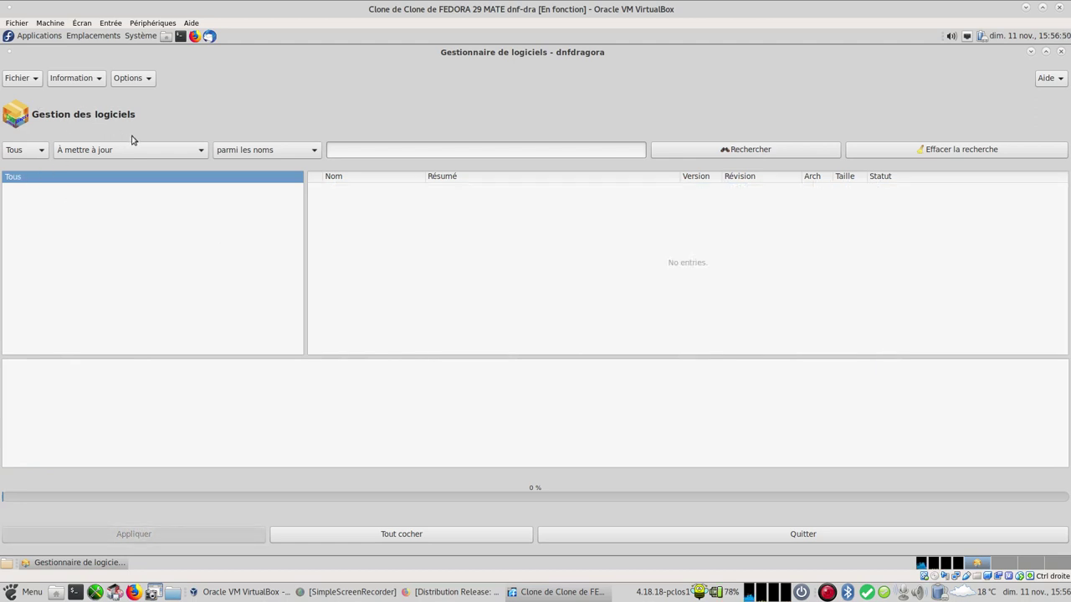
# Check dnfdragora's Tous view and À mettre à jour filter for remaining updates, and close the software manager
pyautogui.click(170, 149)
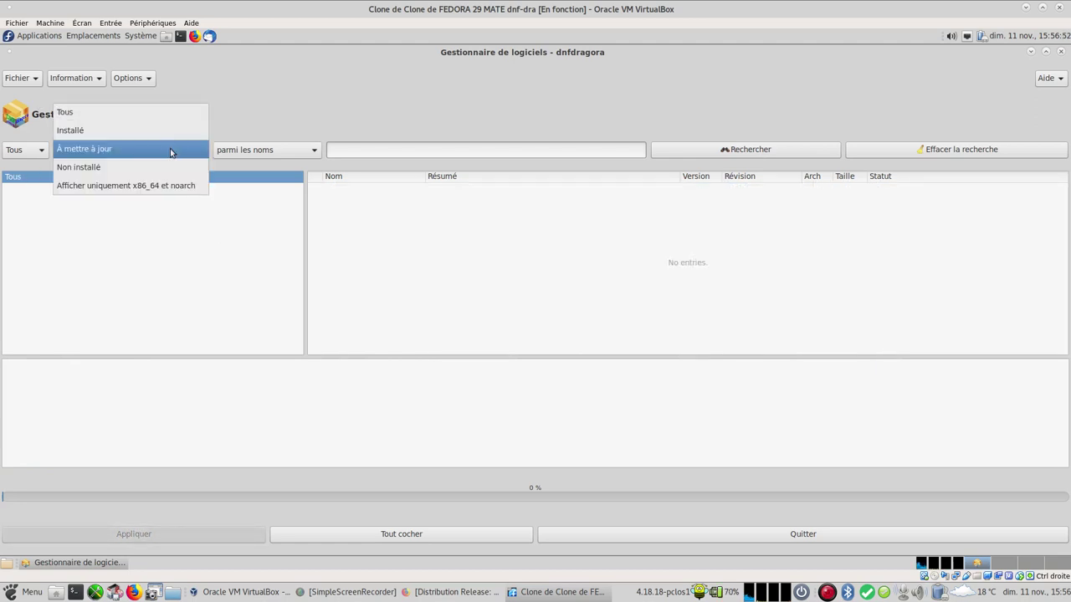
pyautogui.click(170, 148)
pyautogui.click(25, 152)
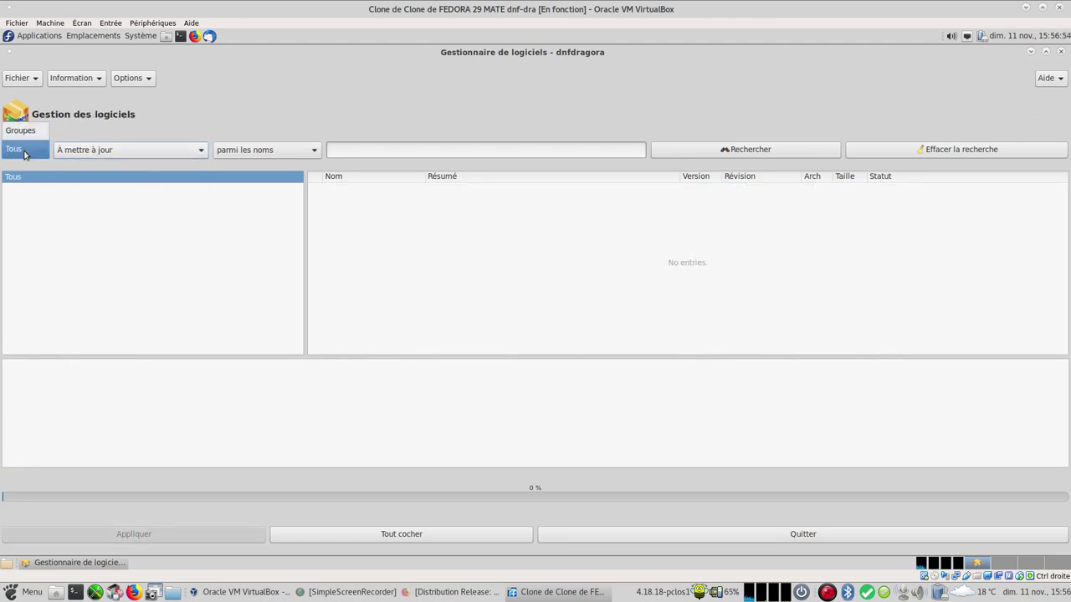
pyautogui.click(24, 153)
pyautogui.click(73, 152)
pyautogui.click(76, 150)
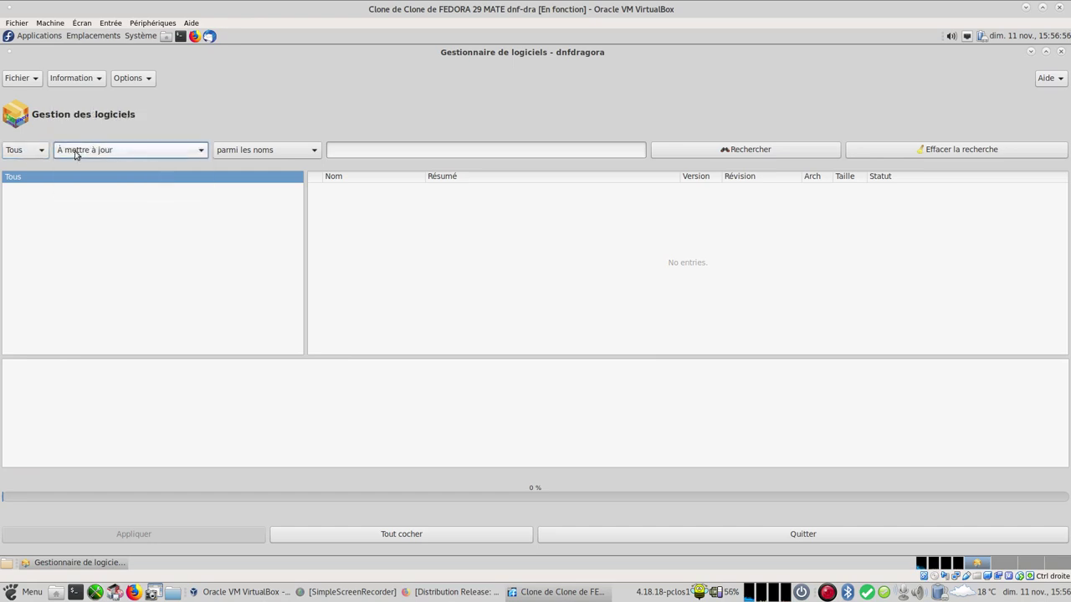
pyautogui.click(75, 153)
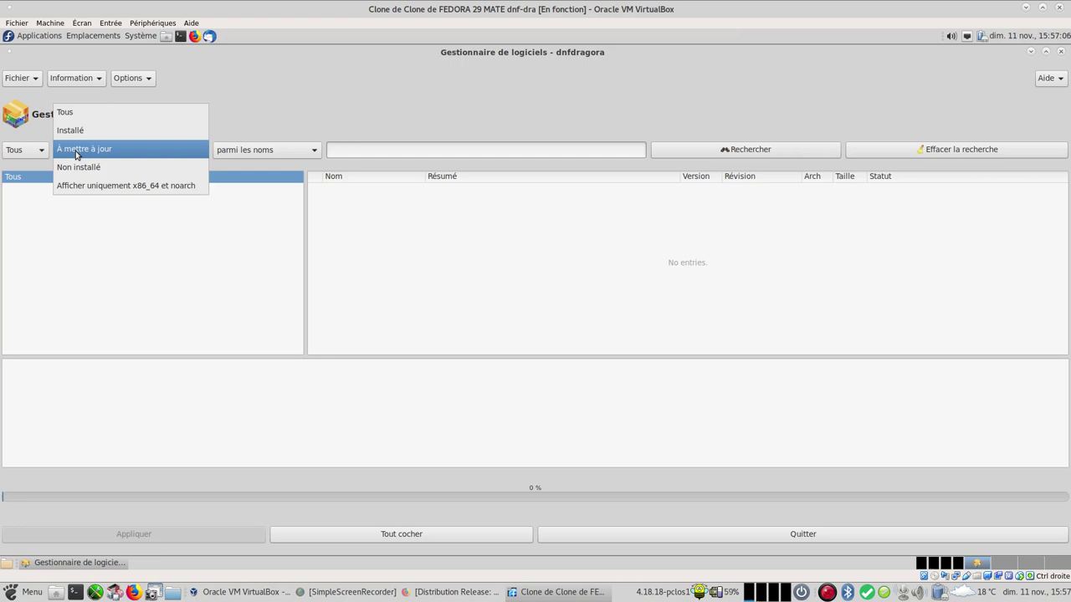
pyautogui.click(433, 153)
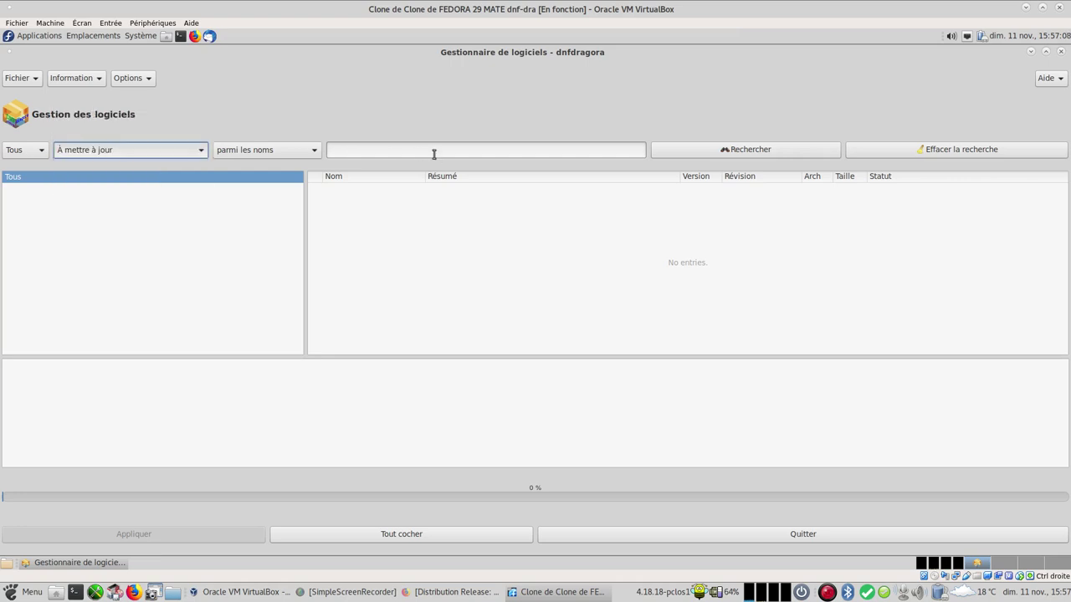
pyautogui.click(433, 153)
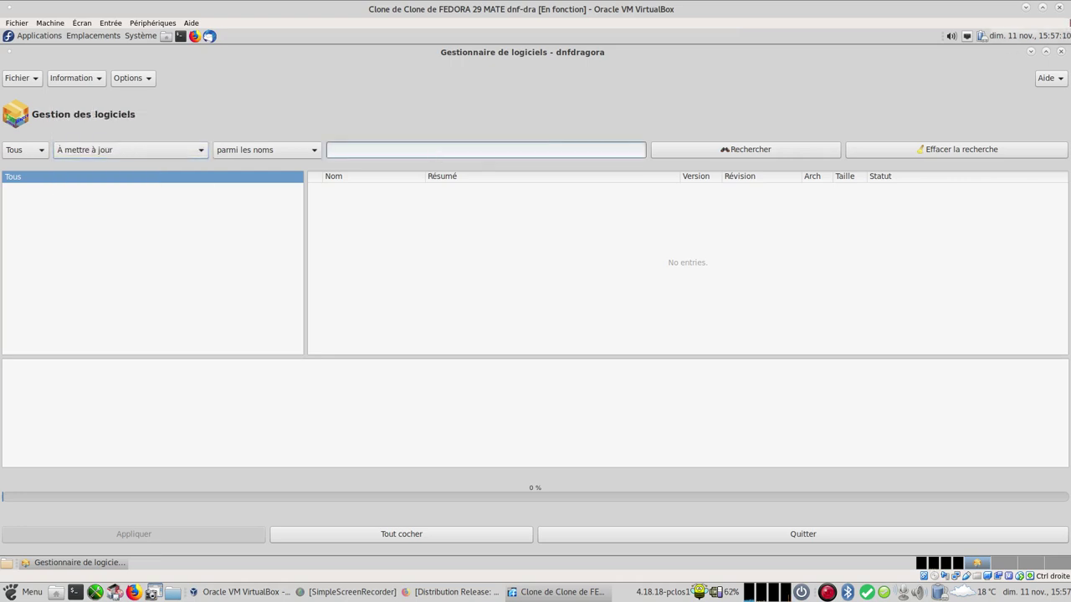
pyautogui.click(1061, 53)
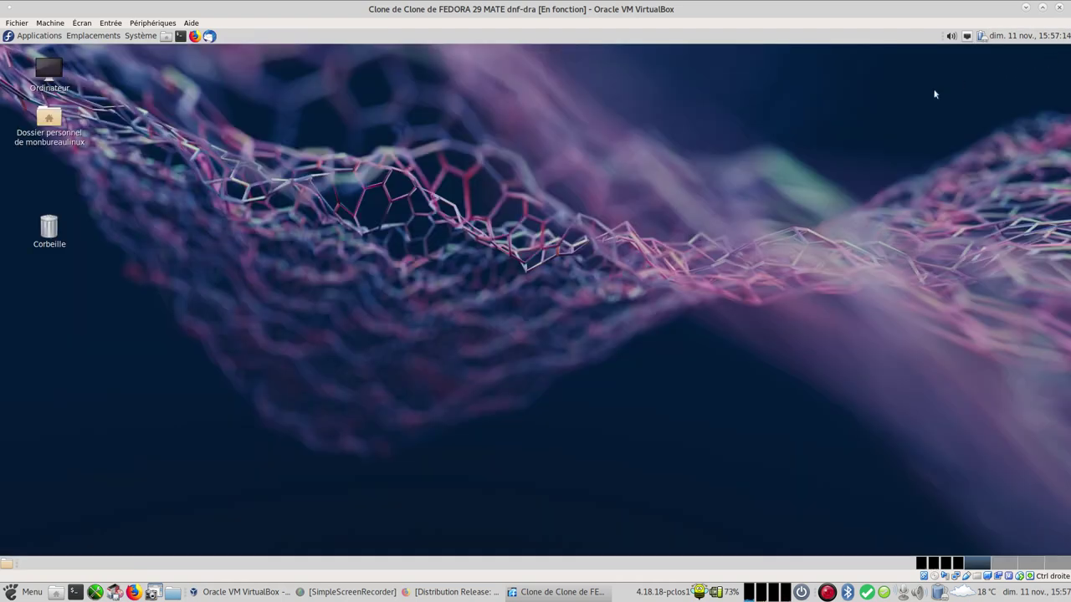
# Restart the virtual machine from its MATE desktop and boot the Fedora 4.18.17-300 kernel entry
pyautogui.click(144, 38)
pyautogui.click(207, 168)
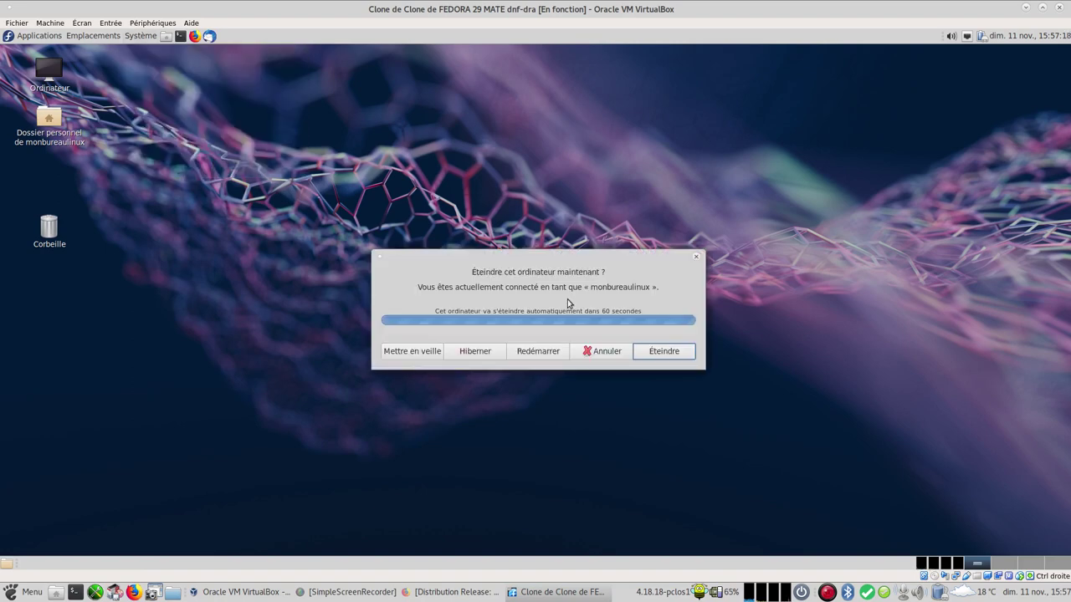
pyautogui.click(517, 351)
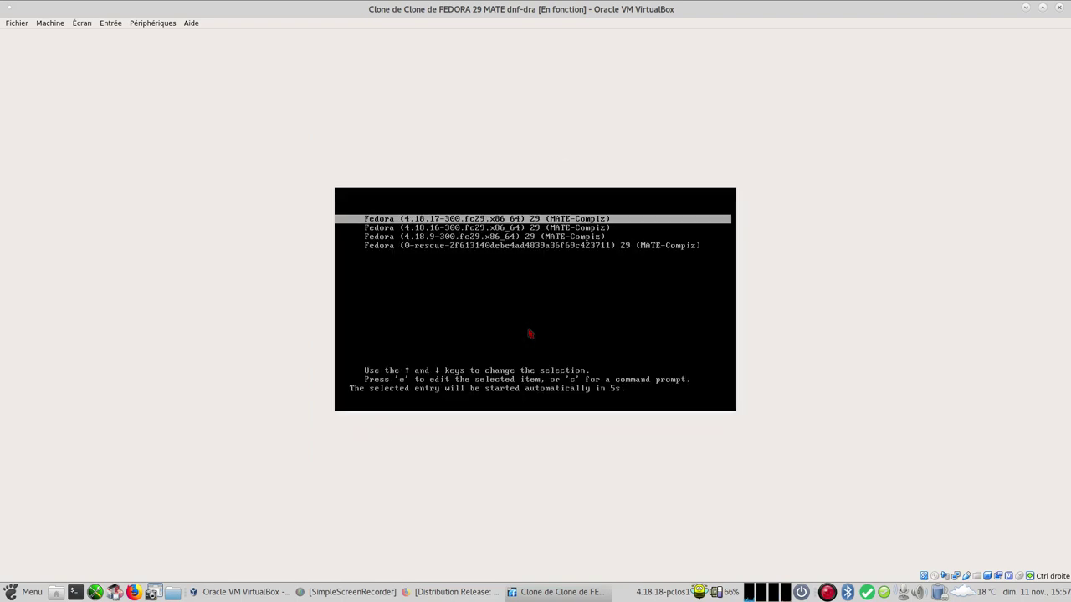
pyautogui.press('Return')
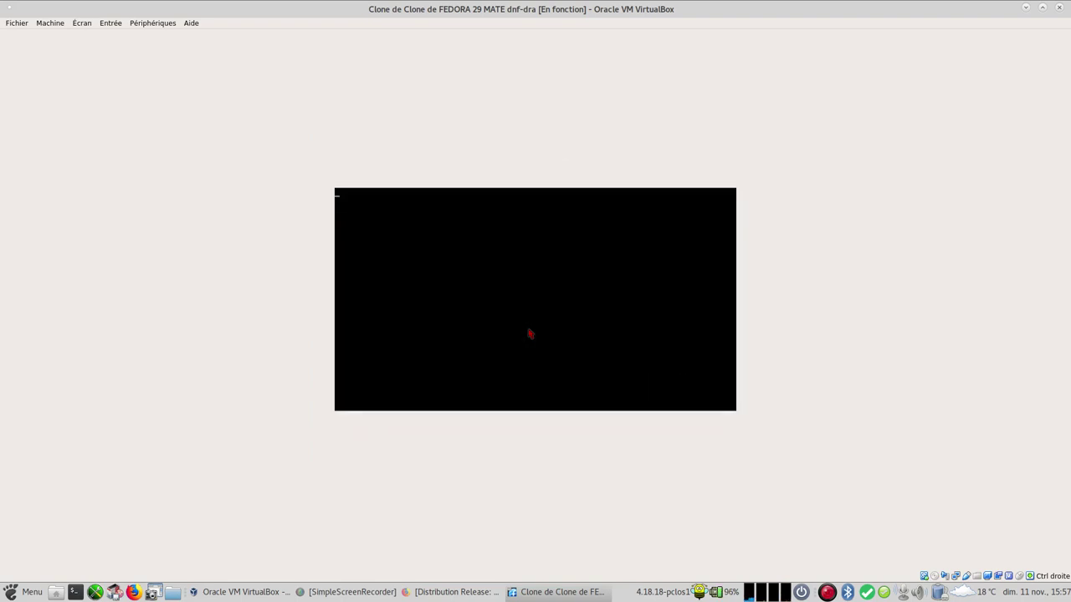